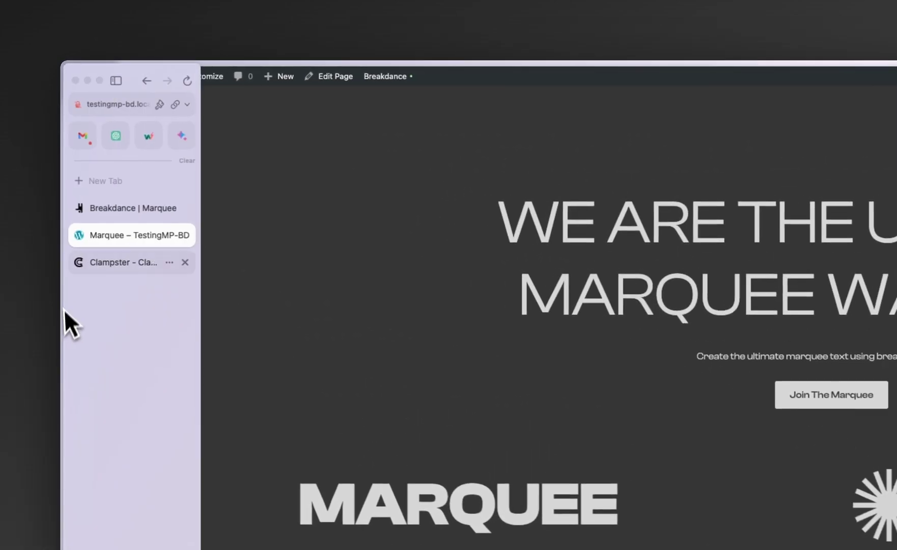
# Step: Delete the existing Advanced Slider and its slides from the Marquee page, then save
pyautogui.click(111, 213)
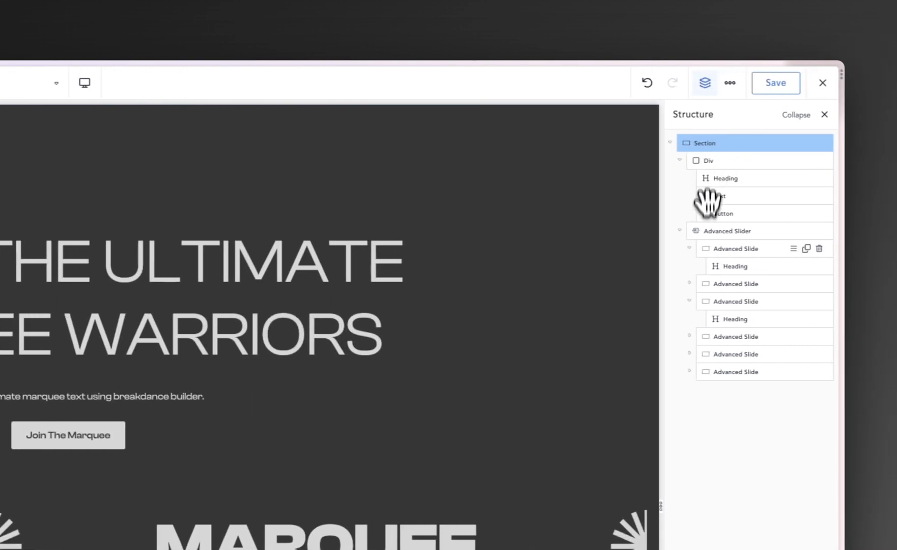
pyautogui.click(716, 232)
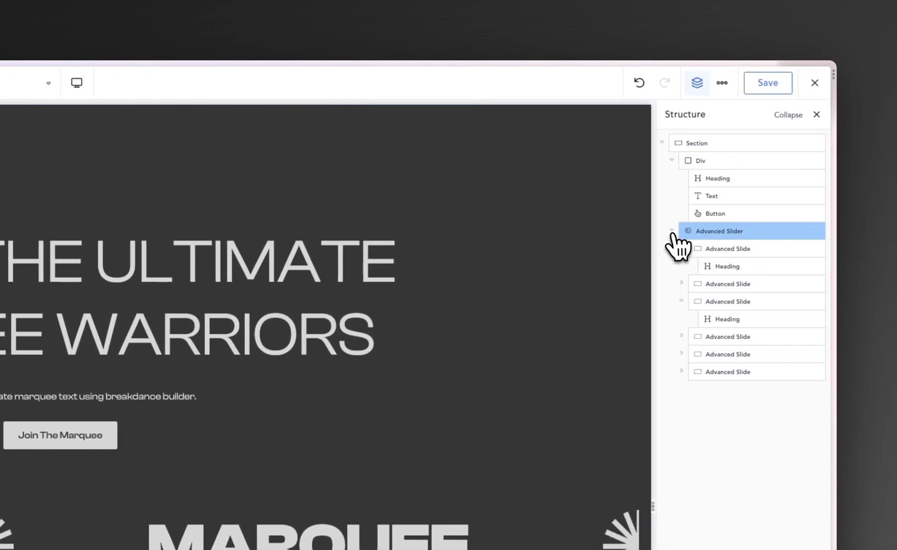
pyautogui.click(672, 231)
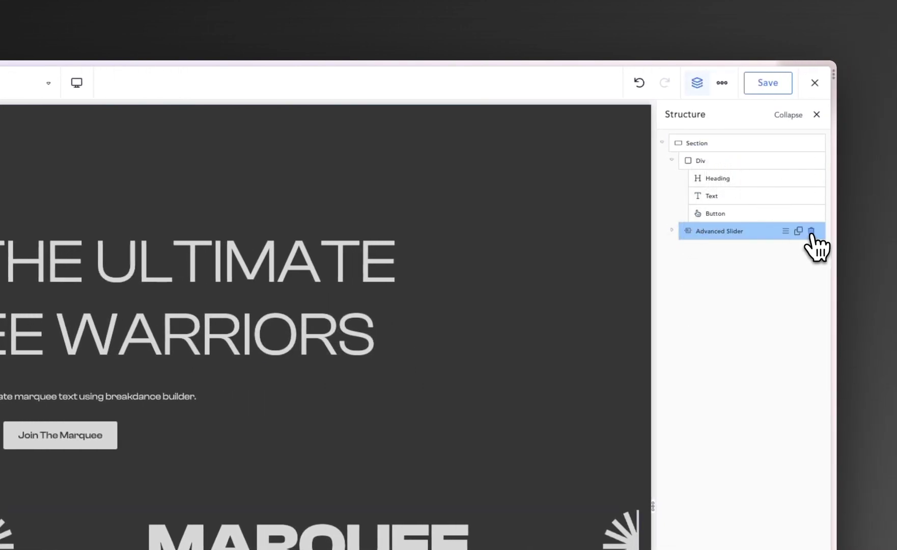
pyautogui.click(811, 232)
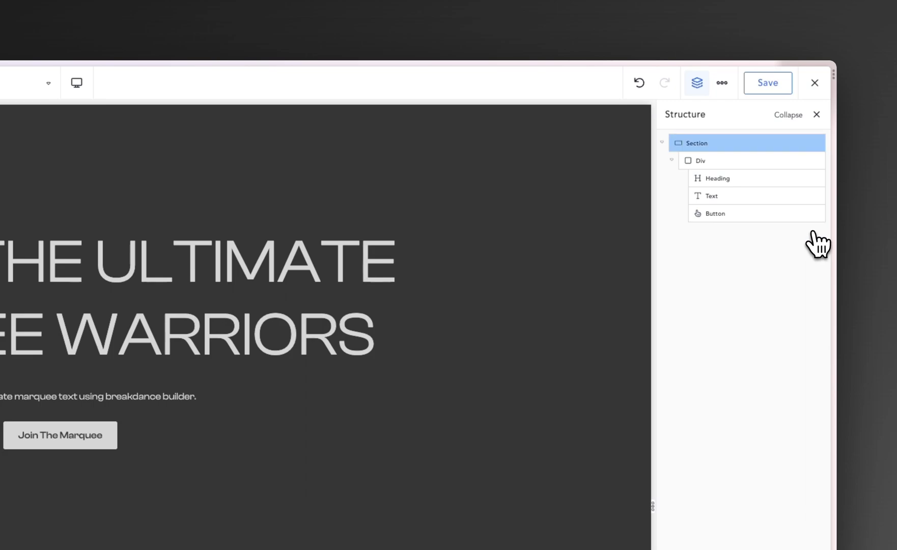
pyautogui.click(757, 81)
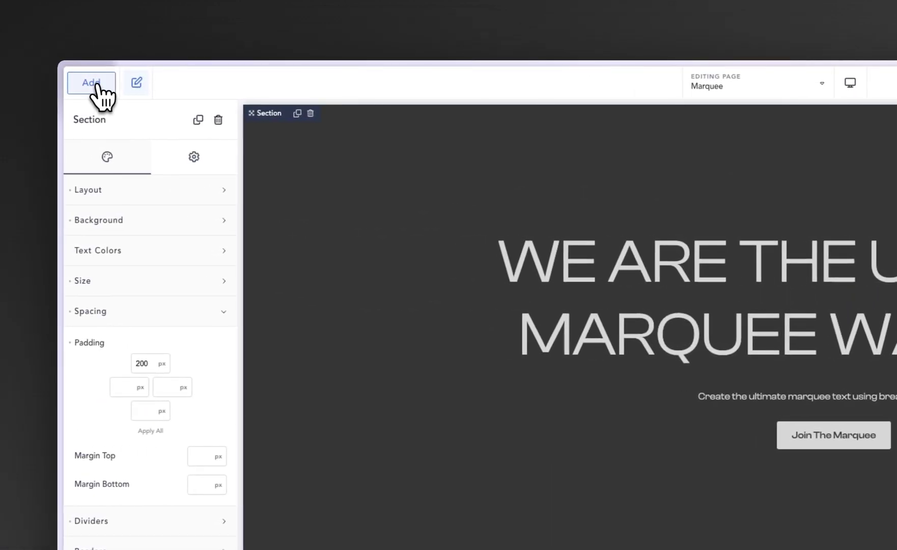
# Step: Add a new Advanced Slider to the section by searching the elements for 'slider'
pyautogui.click(100, 86)
pyautogui.write('slider')
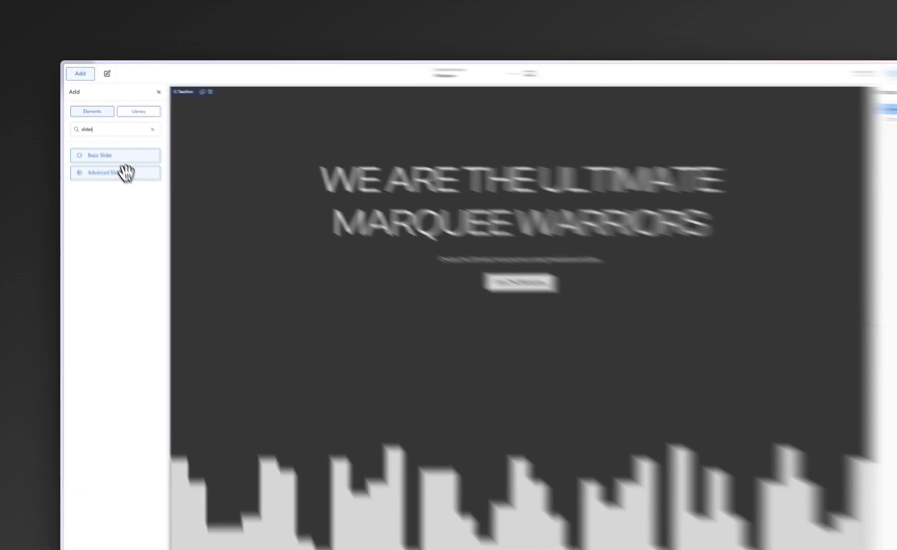
pyautogui.click(116, 155)
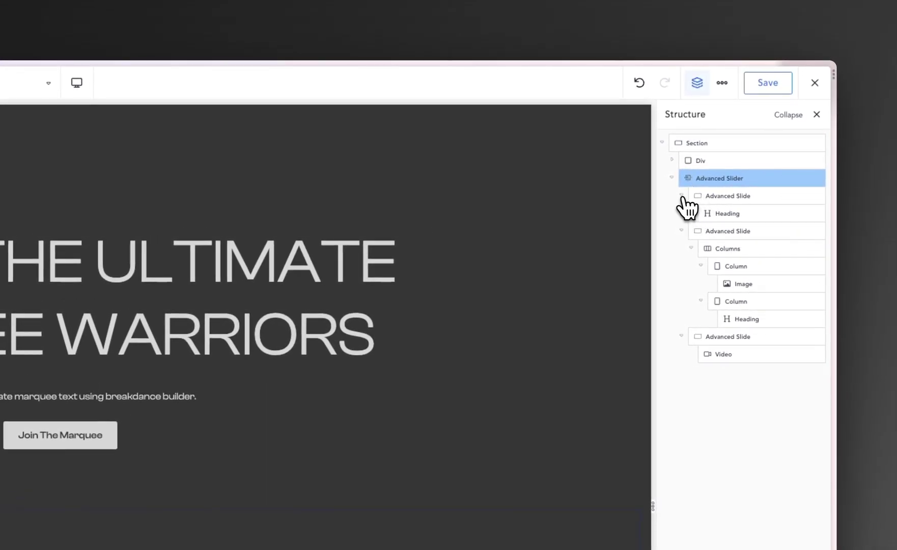
# Step: Remove two of the three Advanced Slides so only one slide remains
pyautogui.click(683, 196)
pyautogui.click(682, 213)
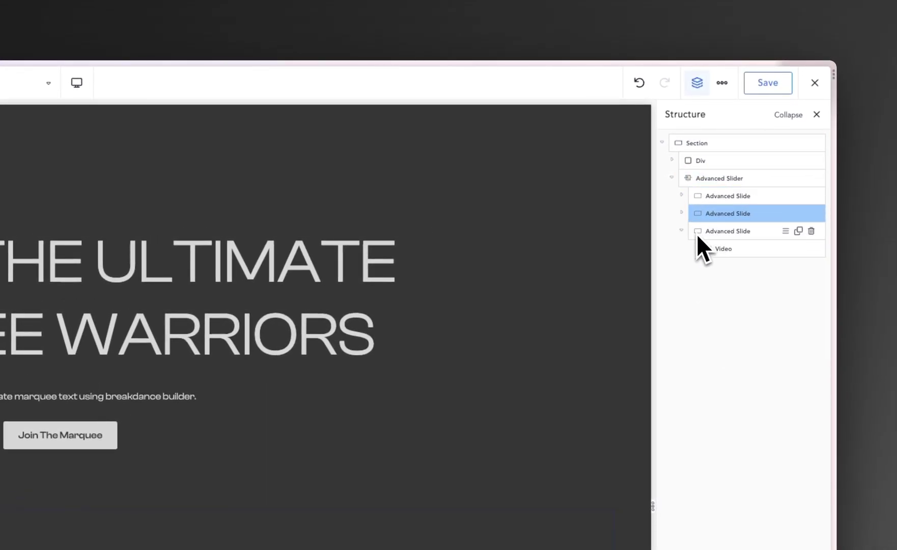
pyautogui.click(684, 234)
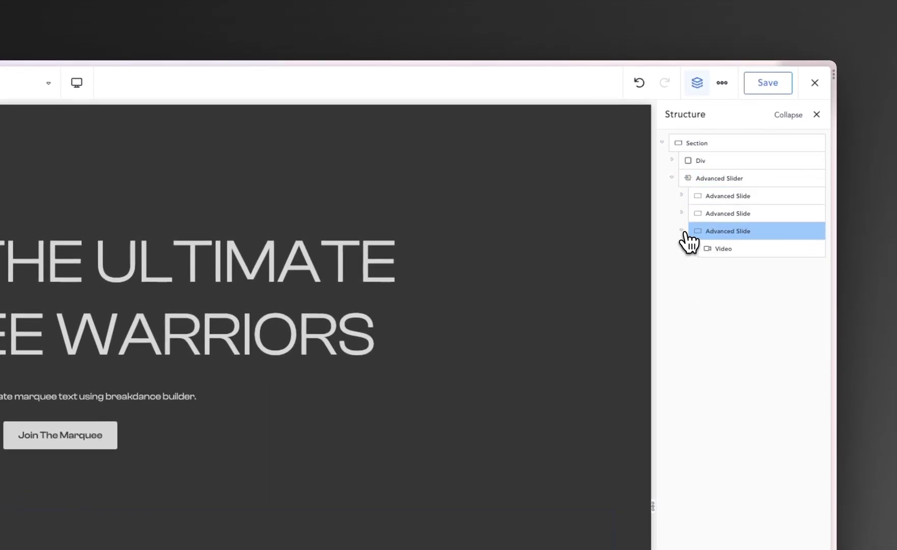
pyautogui.click(730, 179)
pyautogui.click(733, 195)
pyautogui.click(742, 213)
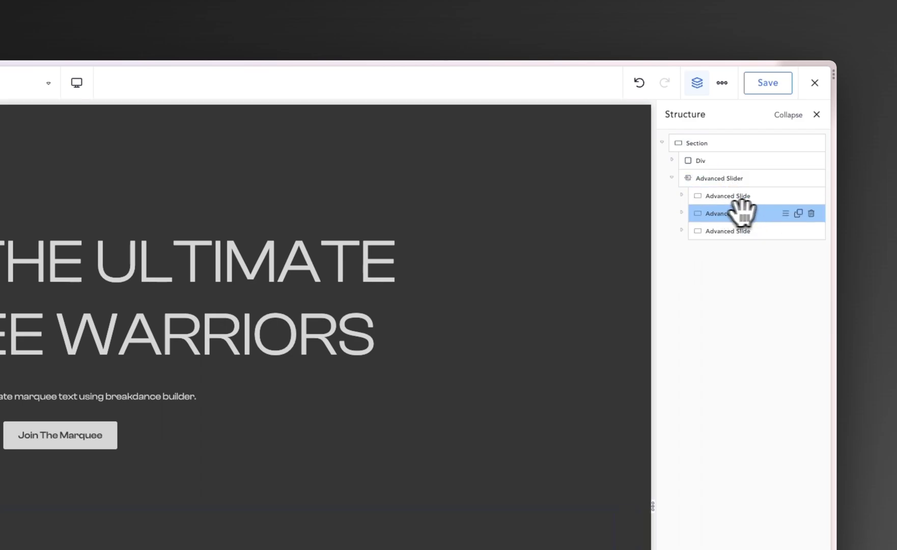
pyautogui.click(811, 213)
pyautogui.click(811, 213)
pyautogui.click(743, 196)
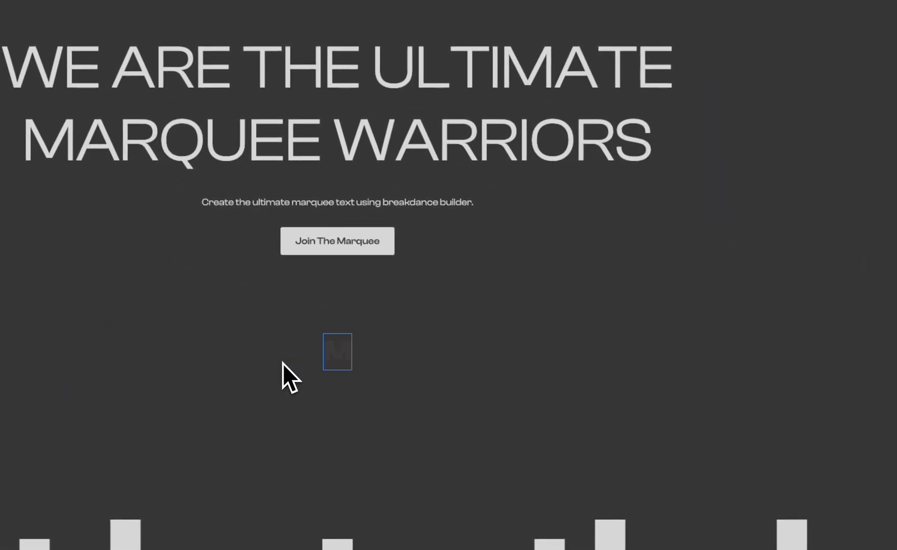
# Step: Change the slide heading to 'MARQUEE' and set its colour to #D4D4D4FF
pyautogui.write('E')
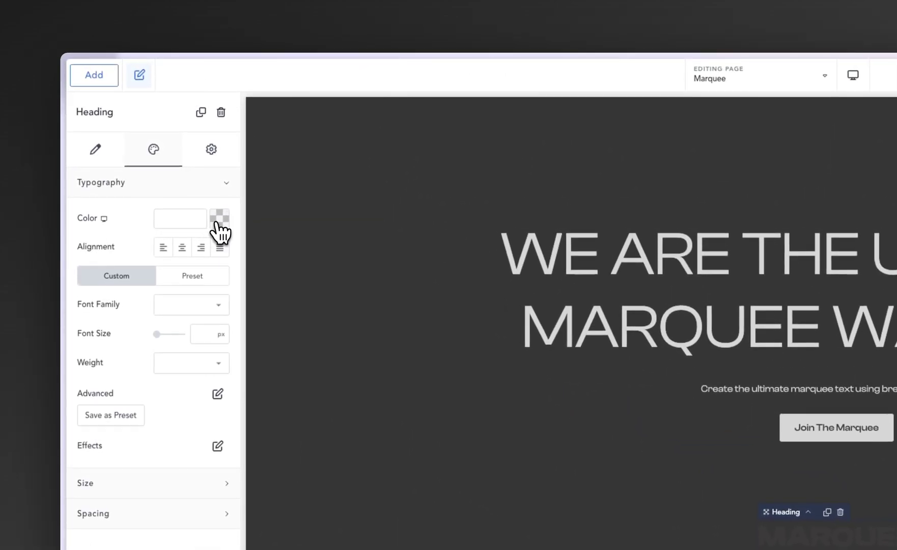
pyautogui.click(219, 218)
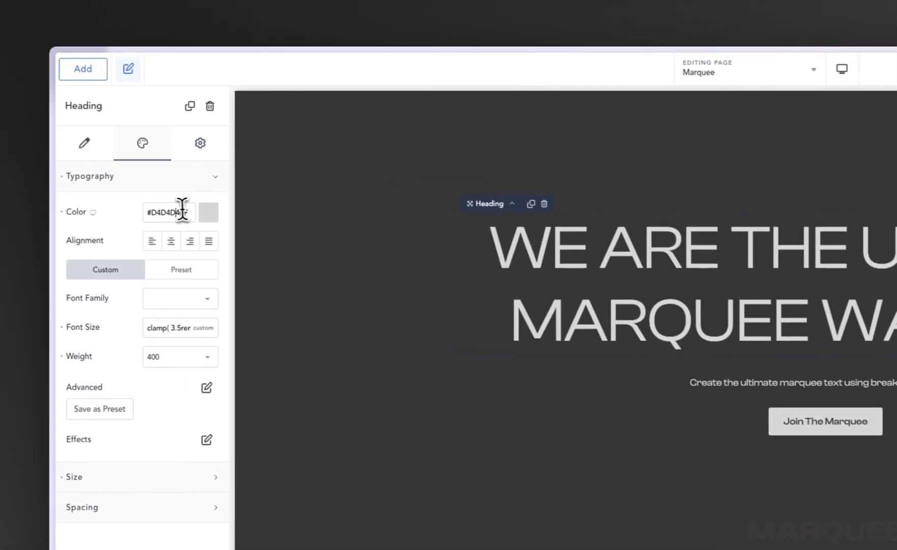
pyautogui.tripleClick(182, 212)
pyautogui.hotkey('ctrl', 'c')
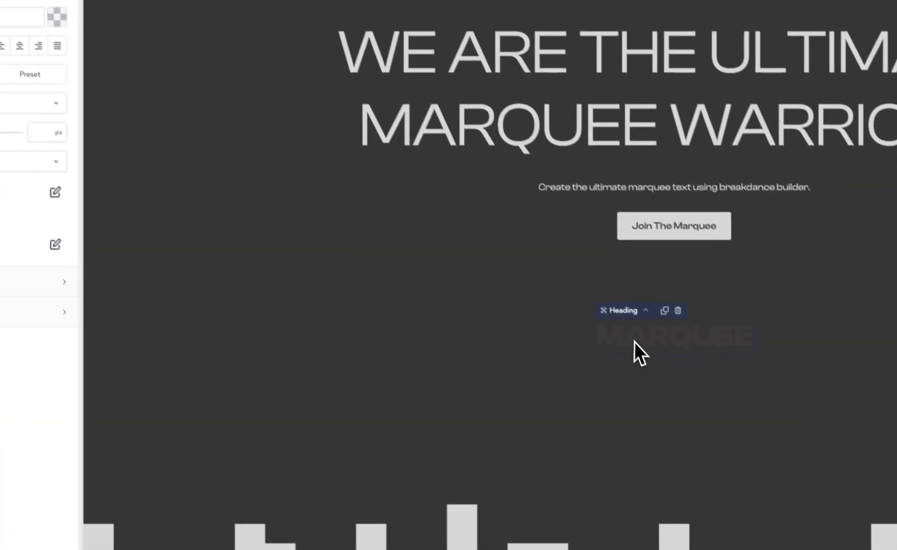
pyautogui.click(175, 144)
pyautogui.hotkey('ctrl', 'v')
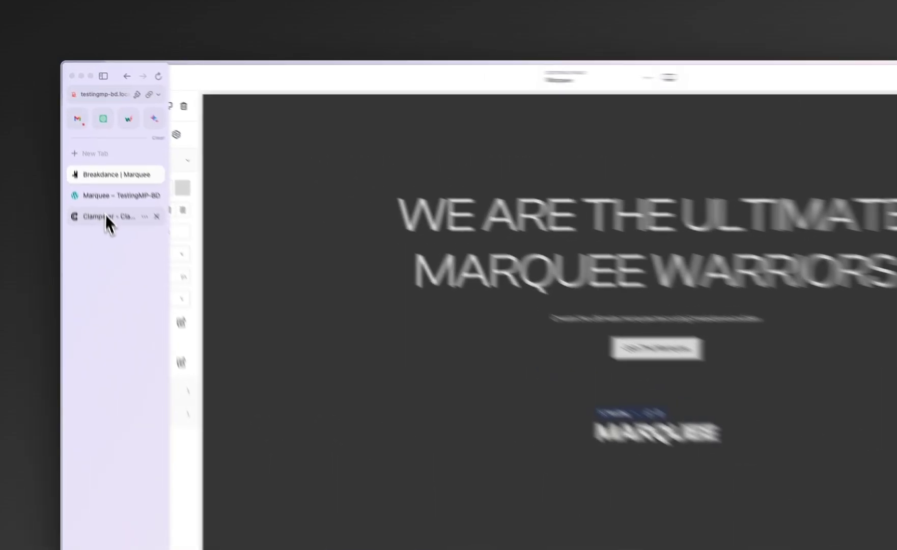
# Step: Copy Clampster's expression clamp( 2.875rem, 0.563rem + 7.400vw, 7.5rem ) for 46–120 px text
pyautogui.click(72, 164)
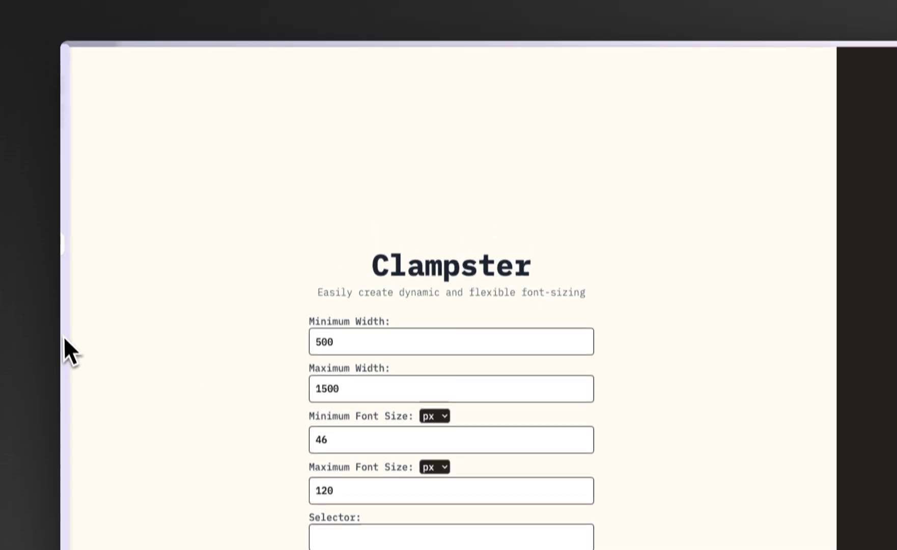
pyautogui.moveTo(65, 338)
pyautogui.click(110, 105)
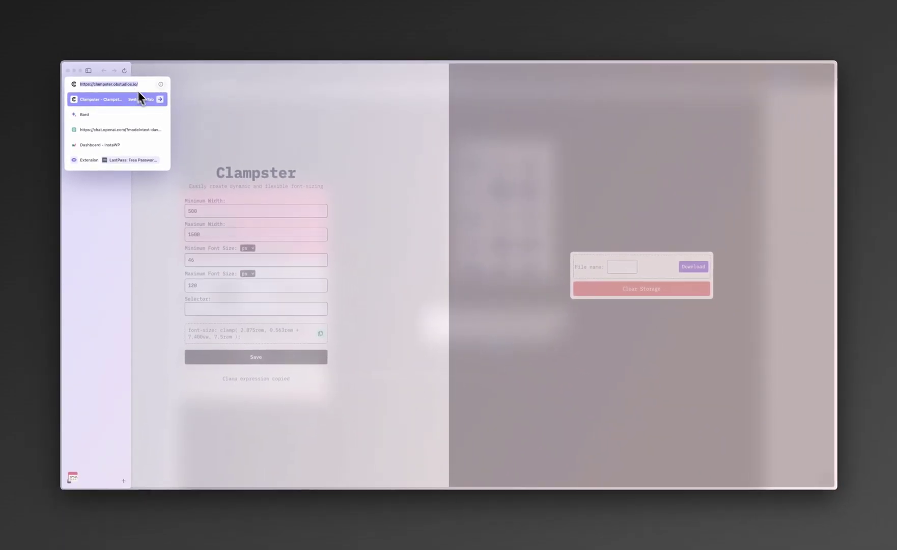
pyautogui.click(219, 127)
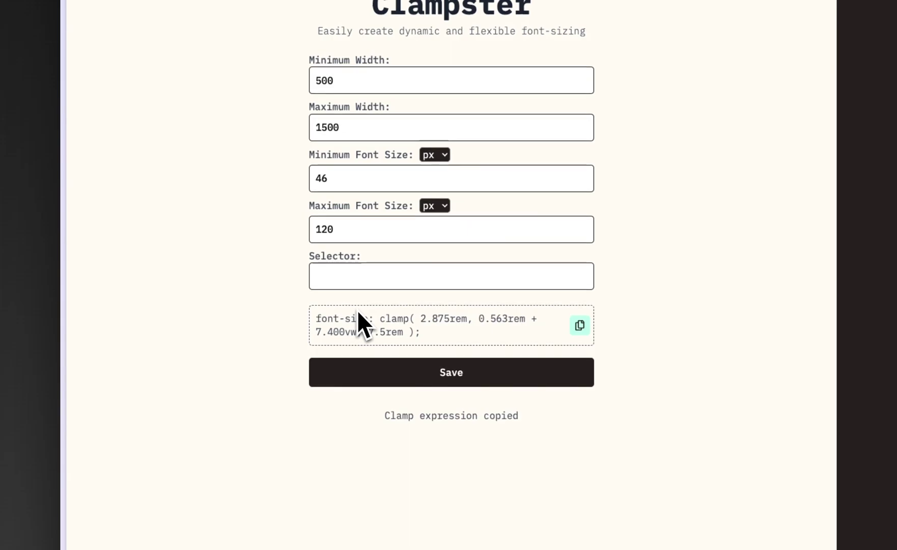
pyautogui.moveTo(382, 320); pyautogui.dragTo(431, 332)
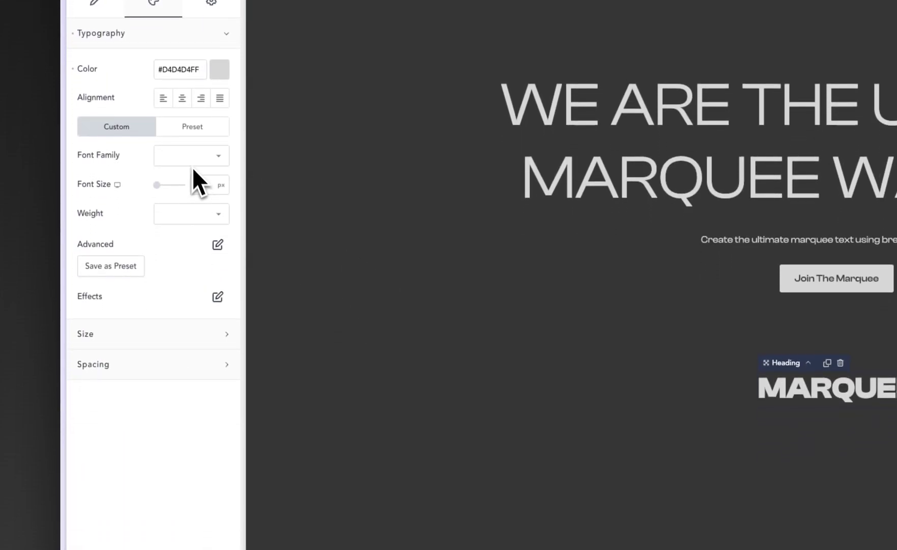
# Step: Set the MARQUEE heading's font size to the custom value clamp( 2.875rem, 0.563rem + 7.400vw, 7.5rem )
pyautogui.click(221, 186)
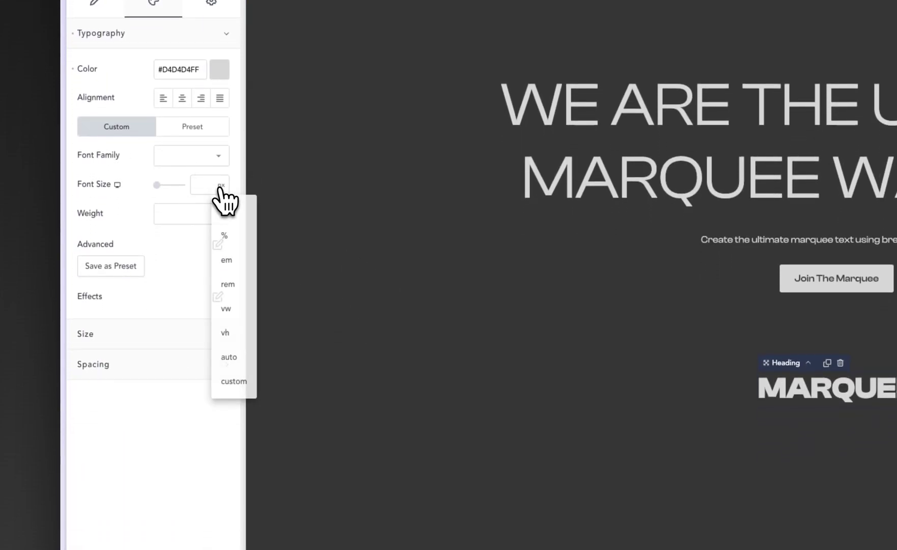
pyautogui.click(234, 382)
pyautogui.click(185, 181)
pyautogui.hotkey('ctrl', 'v')
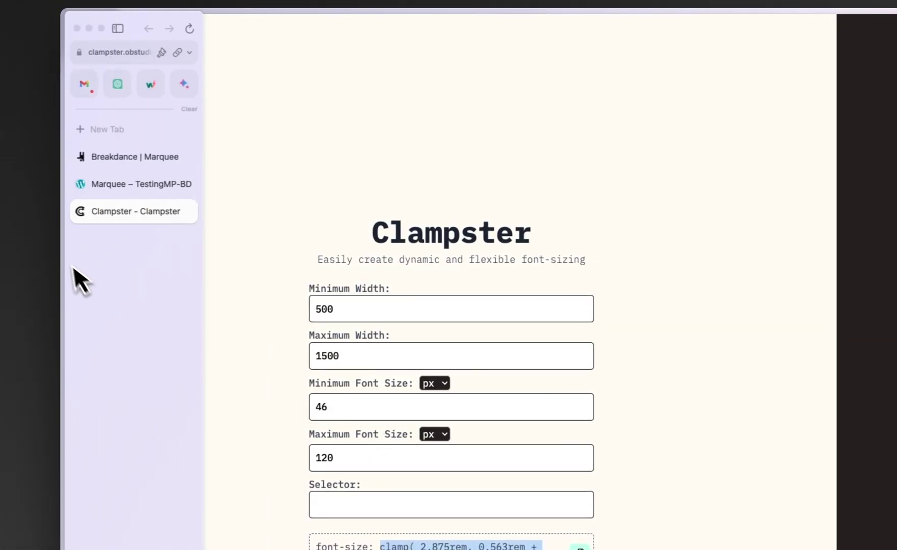
pyautogui.click(116, 150)
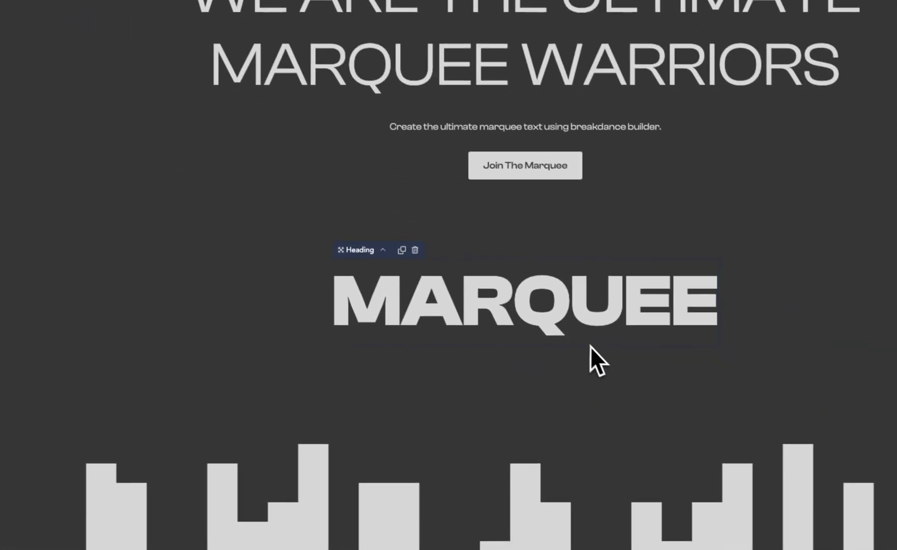
# Step: Set the MARQUEE slide's top padding to 0
pyautogui.click(541, 362)
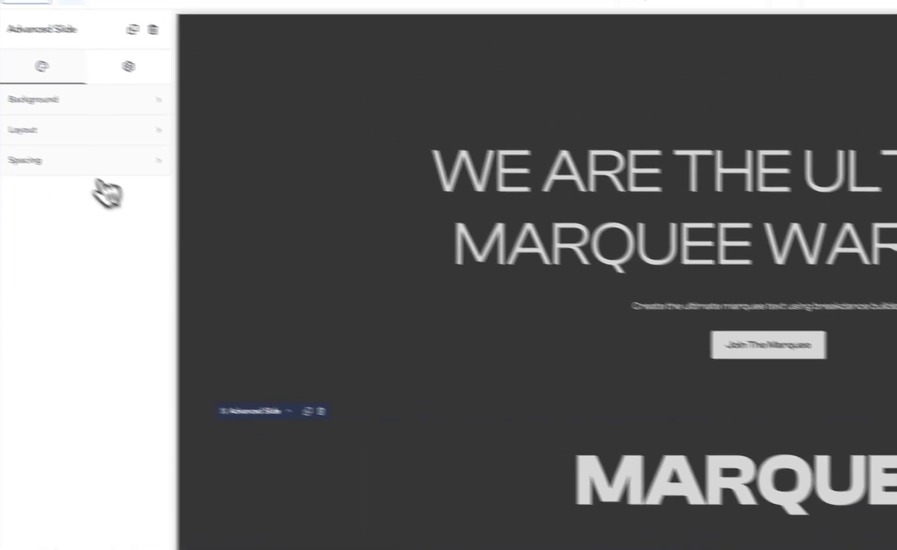
pyautogui.click(89, 163)
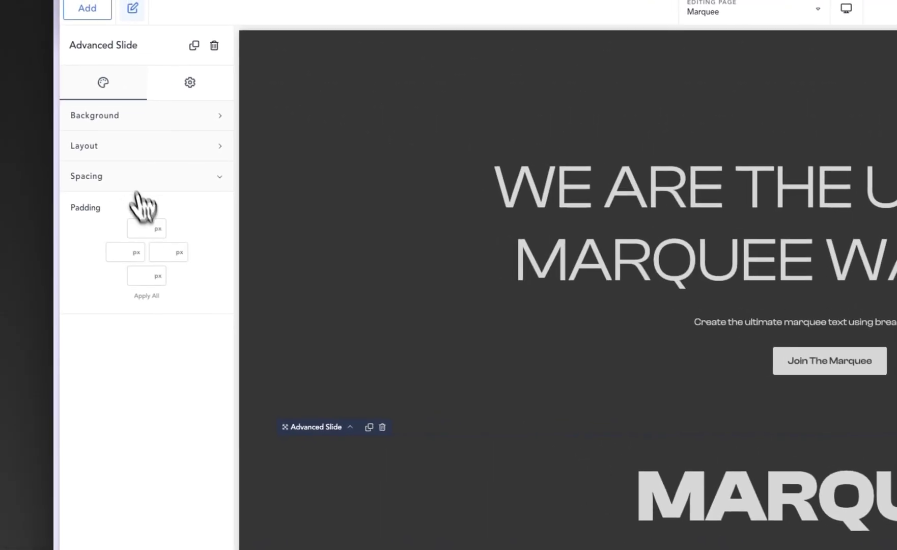
pyautogui.click(86, 211)
pyautogui.write('0')
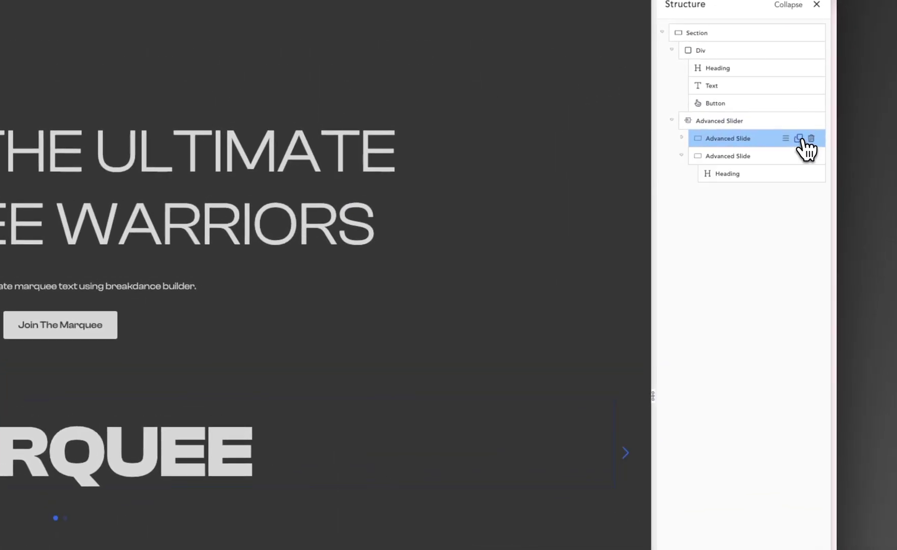
# Step: Add an Image element to the second slide using the fourth image in the Media Library
pyautogui.click(682, 156)
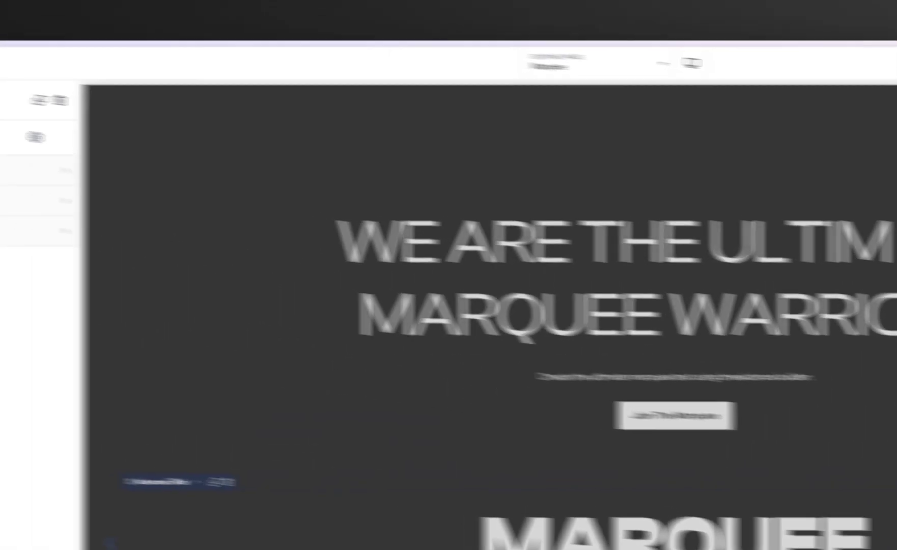
pyautogui.click(77, 84)
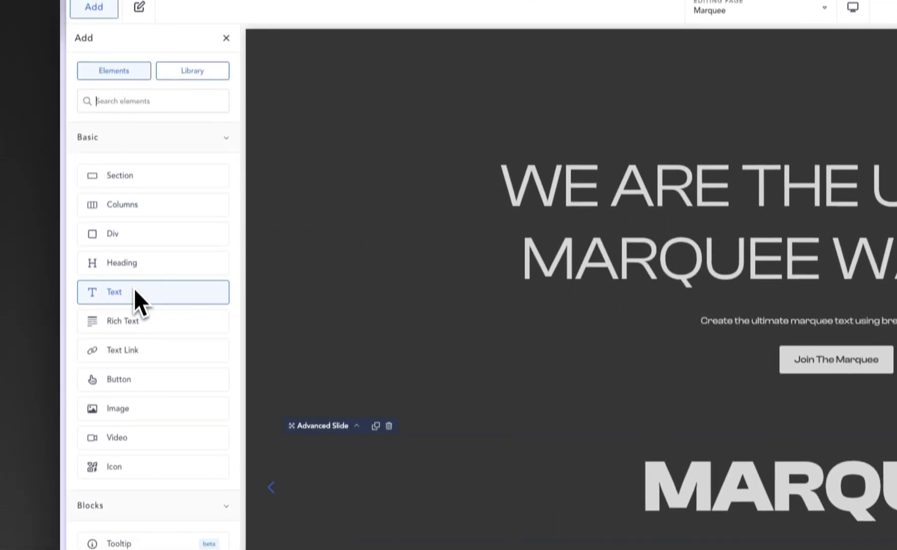
pyautogui.click(122, 409)
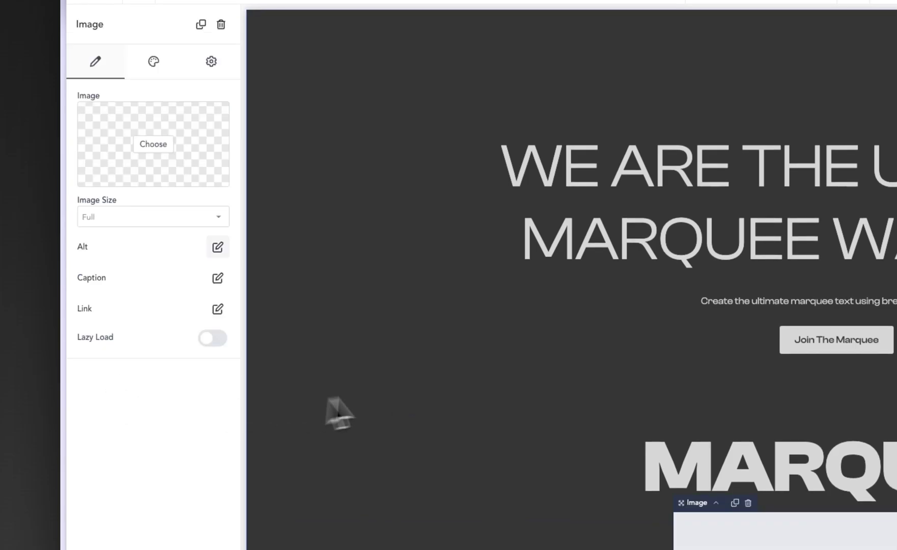
pyautogui.click(168, 163)
pyautogui.click(362, 145)
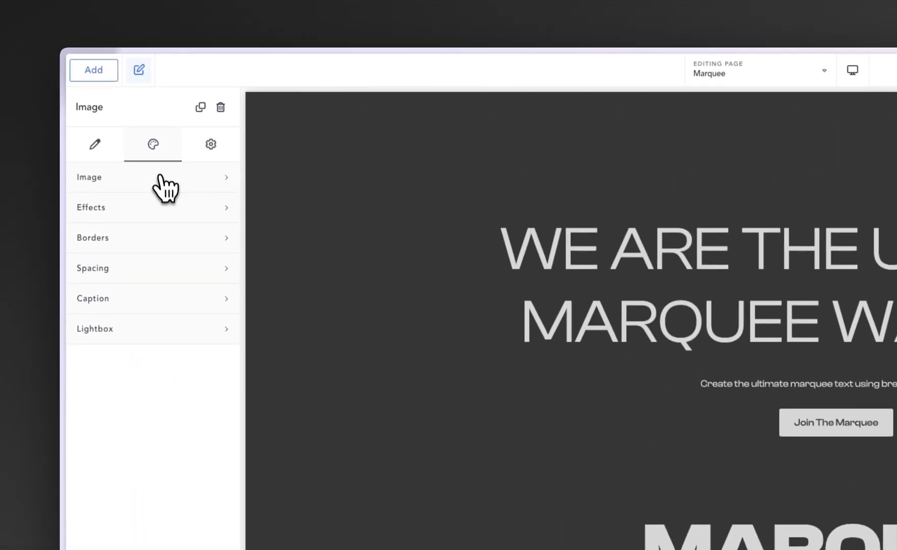
pyautogui.click(163, 183)
pyautogui.click(205, 218)
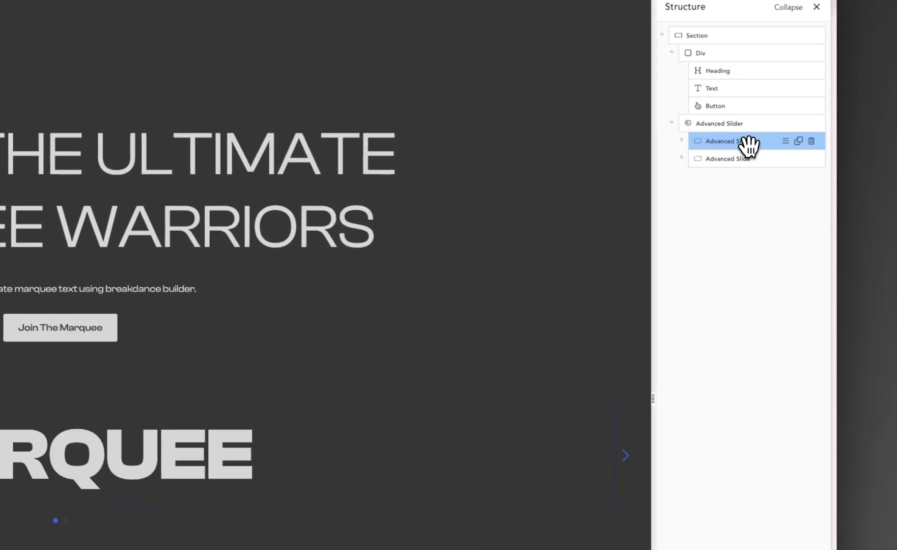
# Step: Duplicate slides three times to reach six alternating MARQUEE and starburst image slides
pyautogui.click(696, 157)
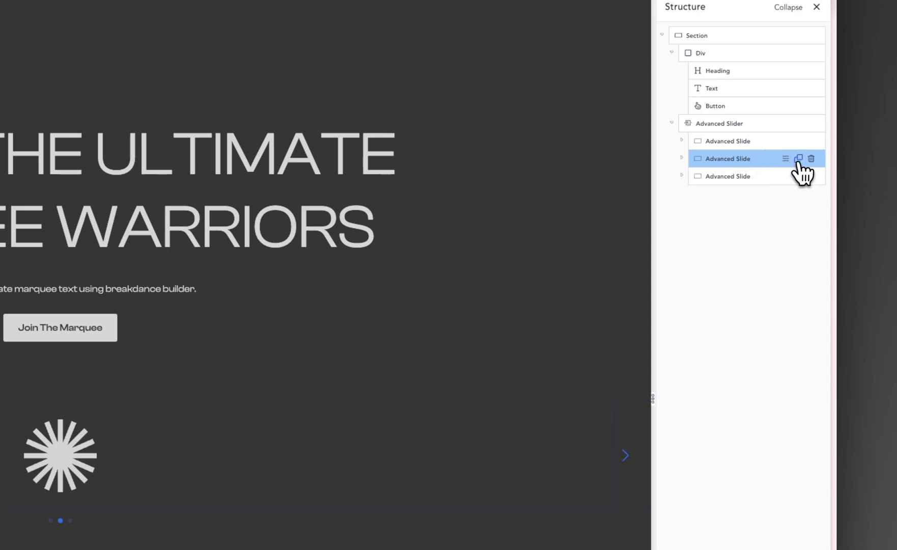
pyautogui.click(682, 176)
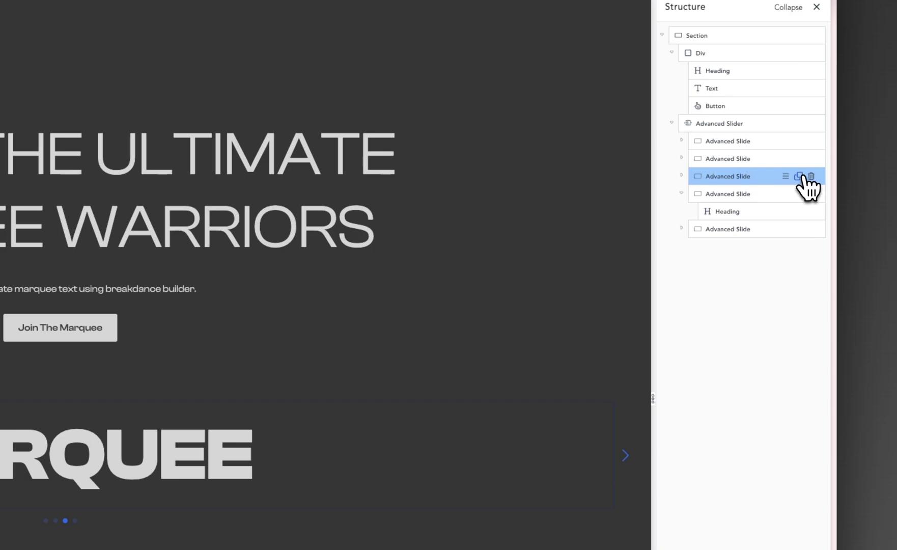
pyautogui.click(682, 192)
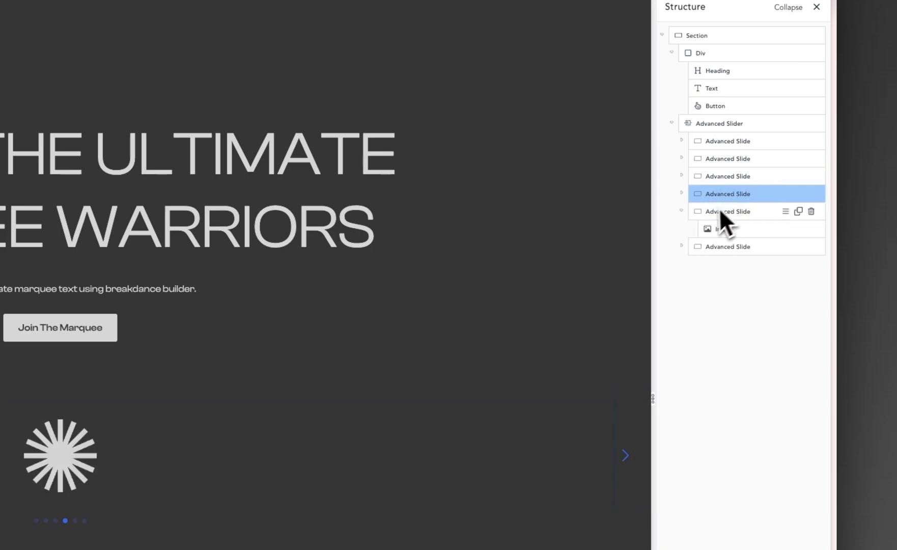
pyautogui.click(706, 211)
pyautogui.click(718, 229)
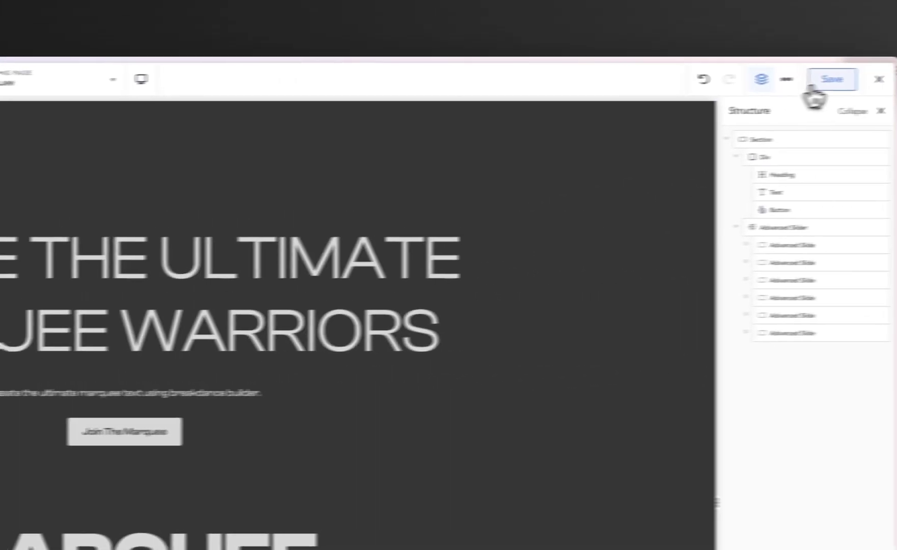
# Step: Open the live Marquee page and reload it to check the slider
pyautogui.click(92, 237)
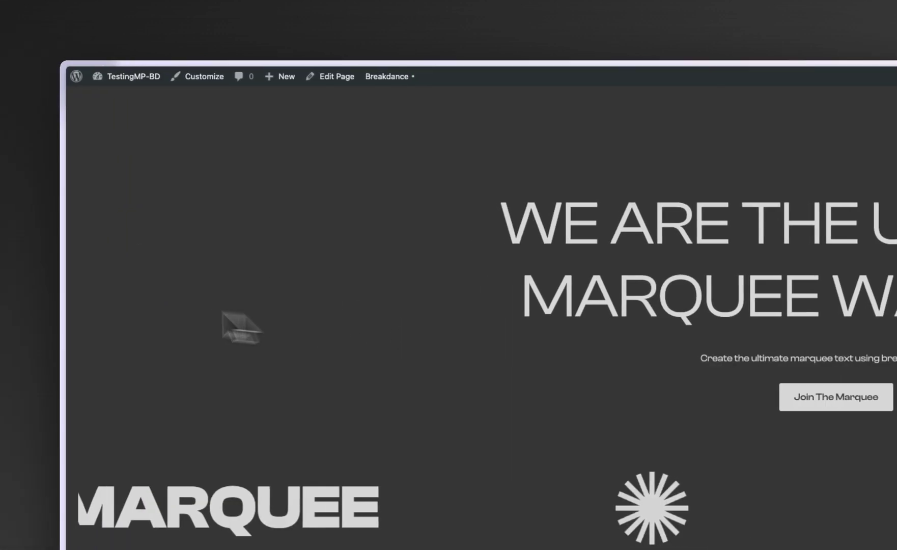
pyautogui.rightClick(368, 302)
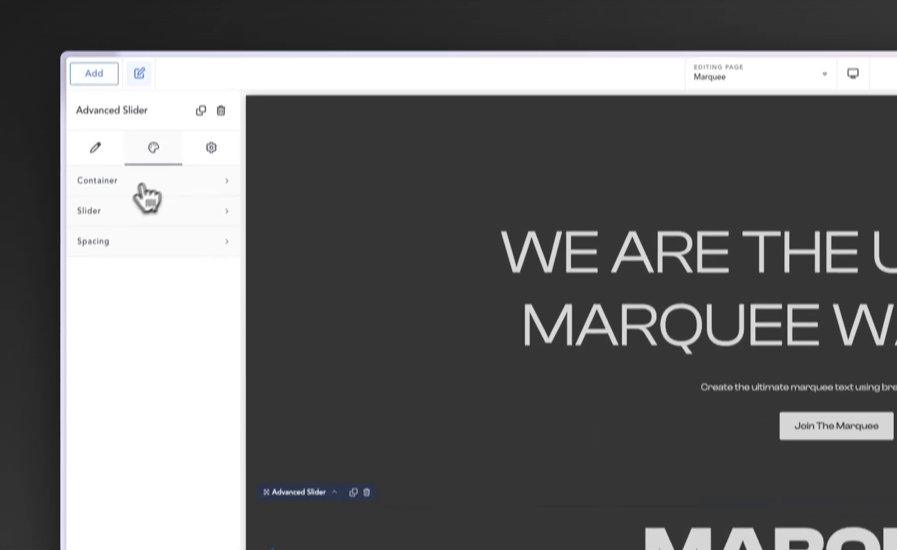
# Step: Disable the slider's navigation arrows and set its pagination type to None
pyautogui.click(130, 211)
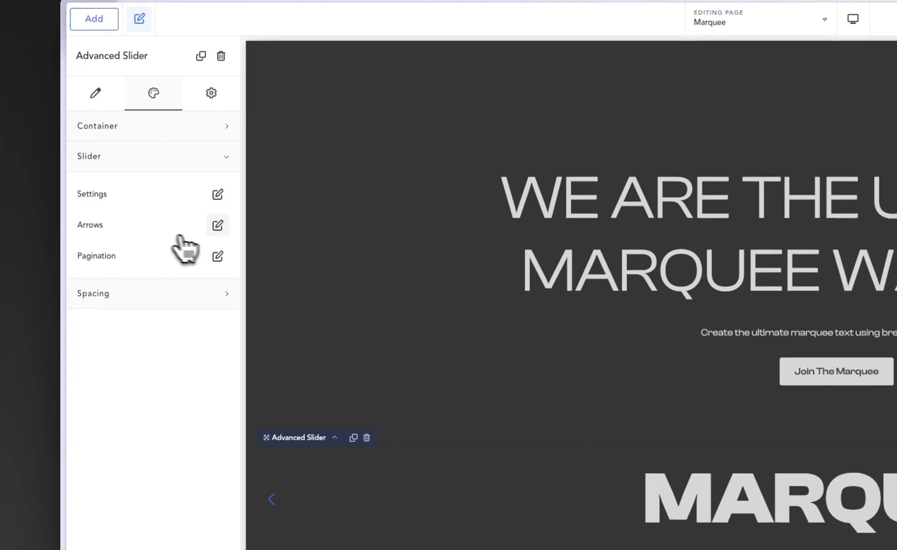
pyautogui.click(217, 226)
pyautogui.click(218, 281)
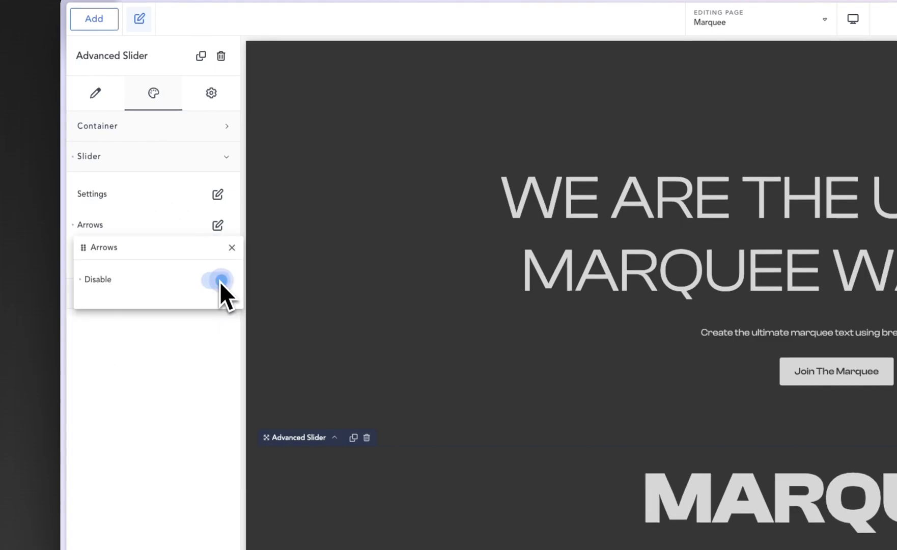
pyautogui.click(218, 257)
pyautogui.click(197, 312)
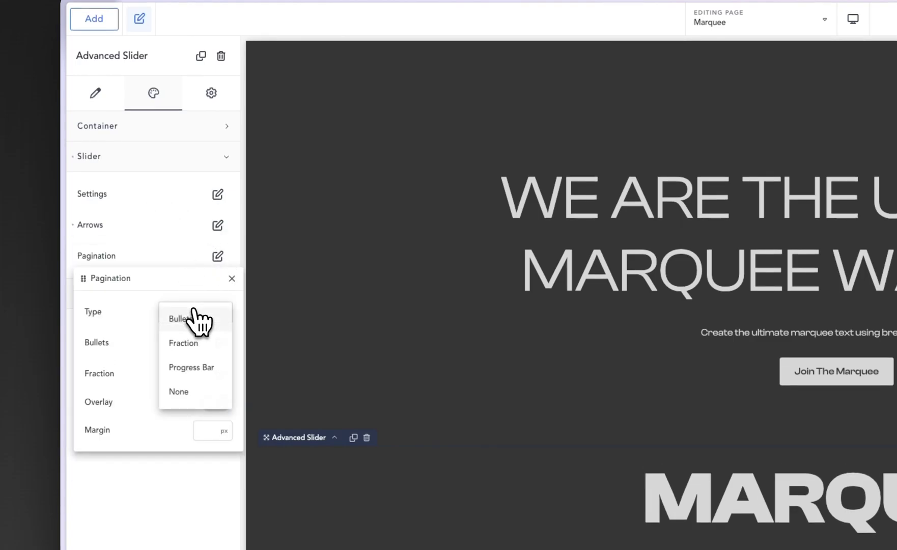
pyautogui.click(192, 400)
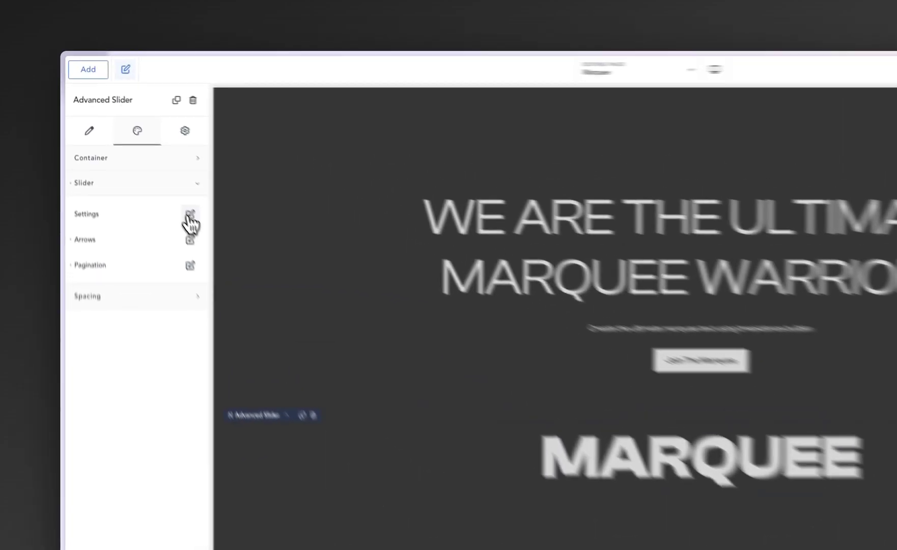
# Step: Set the slider's Autoplay and Infinite to Enabled (frontend only), then open its Advanced settings
pyautogui.click(138, 159)
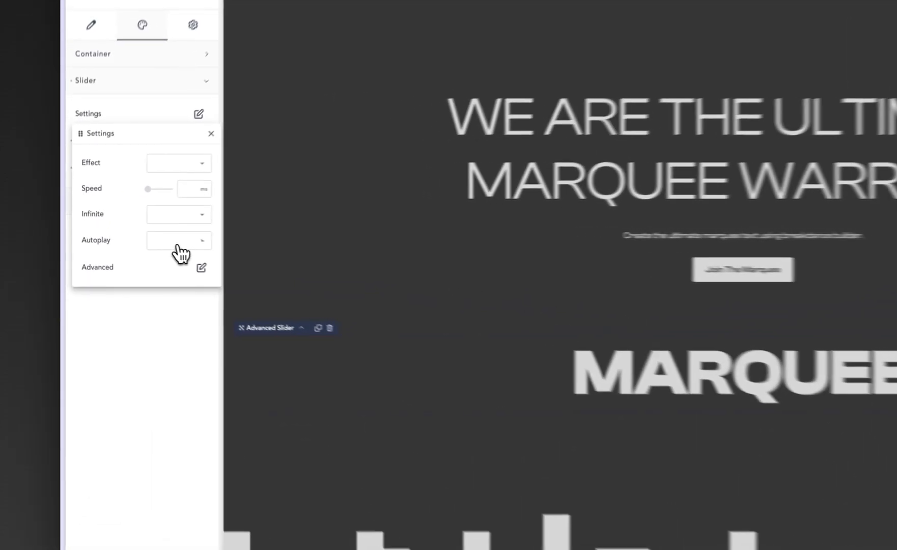
pyautogui.click(128, 232)
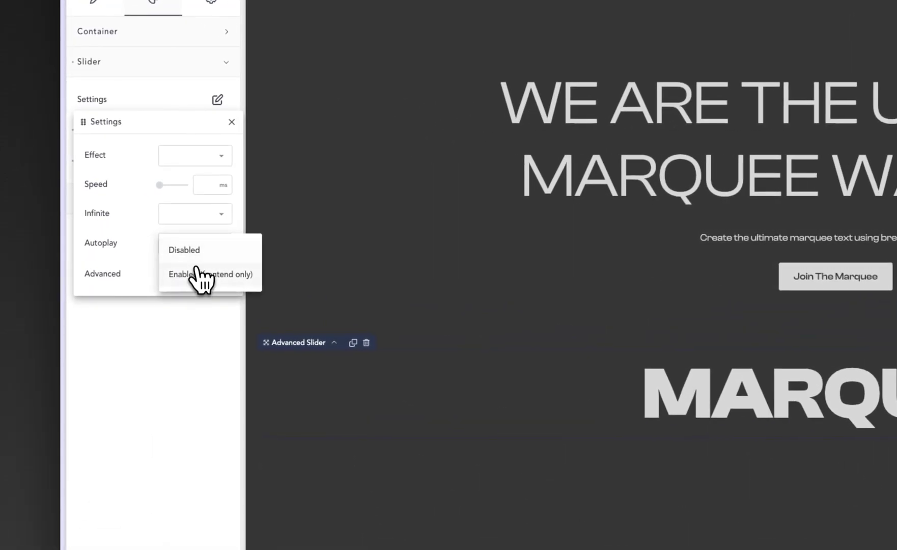
pyautogui.click(197, 275)
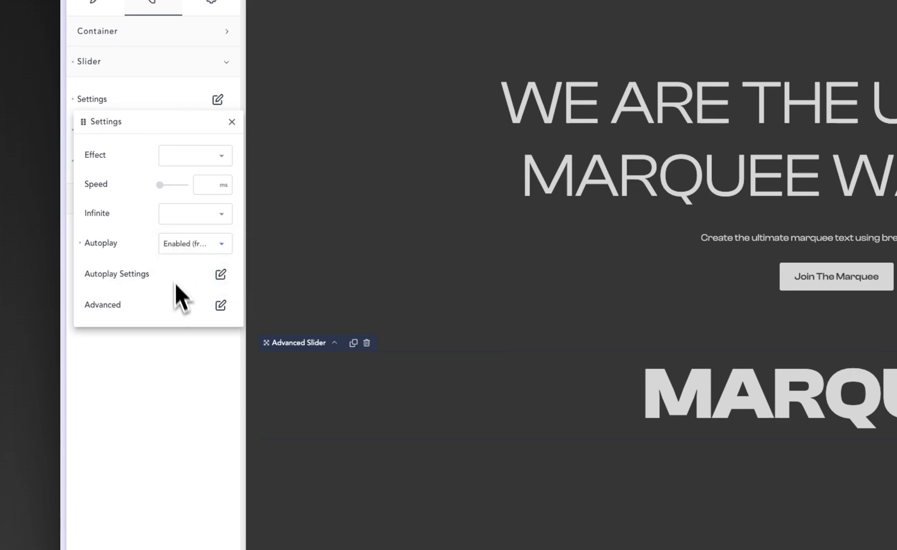
pyautogui.click(181, 218)
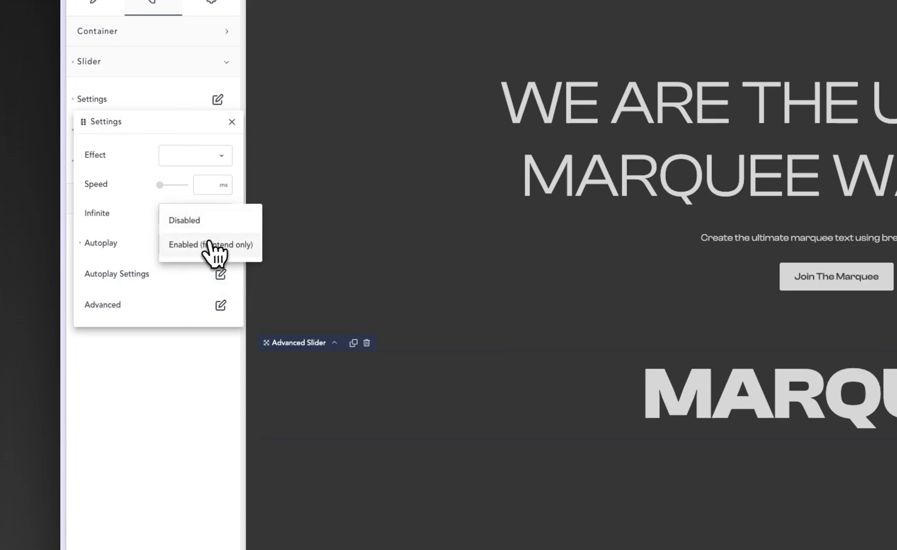
pyautogui.click(214, 247)
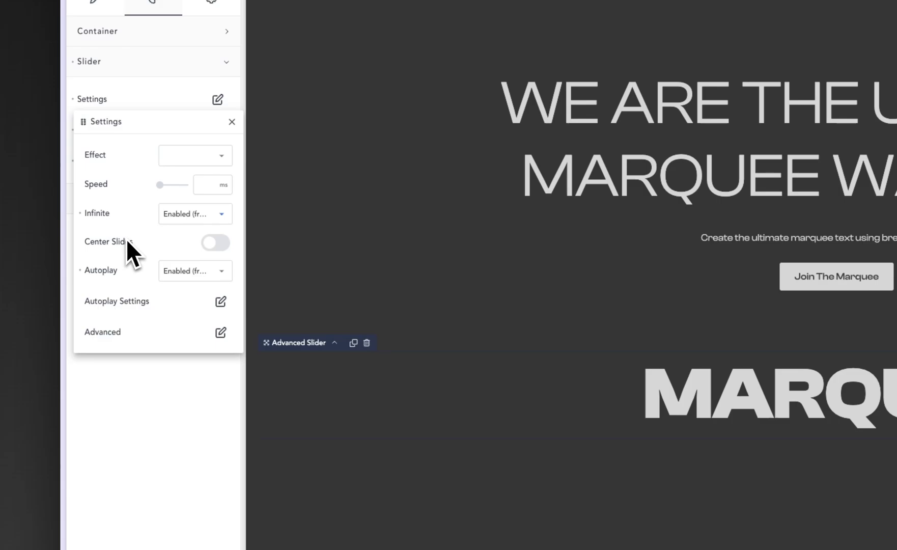
pyautogui.click(220, 331)
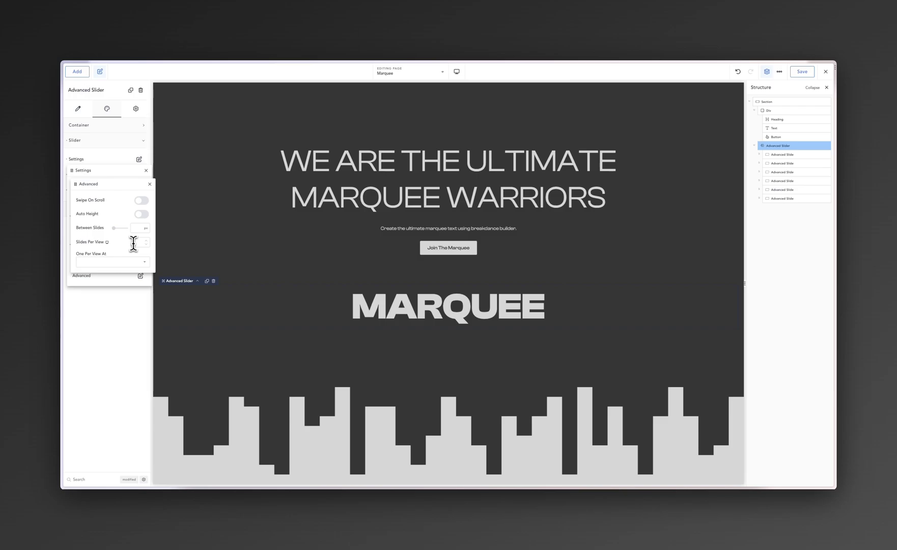
# Step: Set Slides Per View to 3.5 in the Advanced popover
pyautogui.write('3.5')
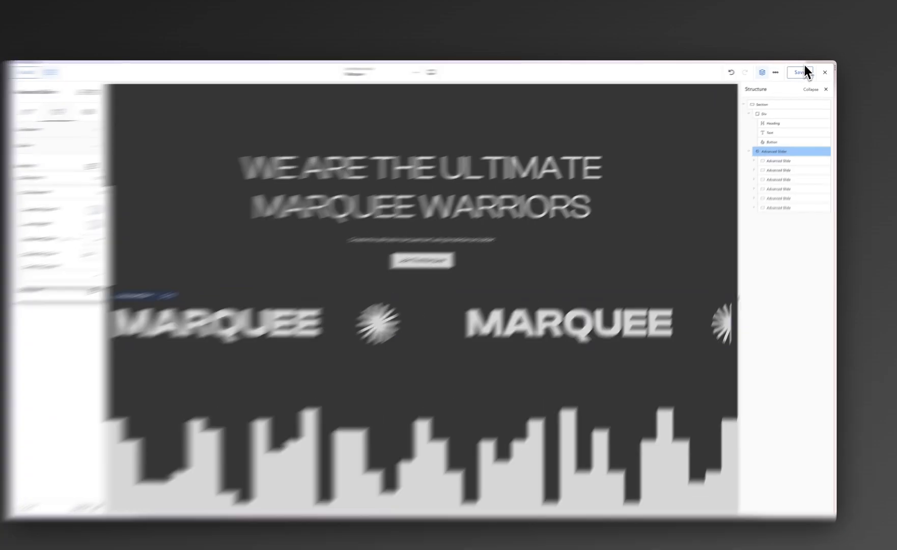
# Step: Save the page, then reload the live Marquee tab to see MARQUEE and star slides side by side
pyautogui.click(804, 72)
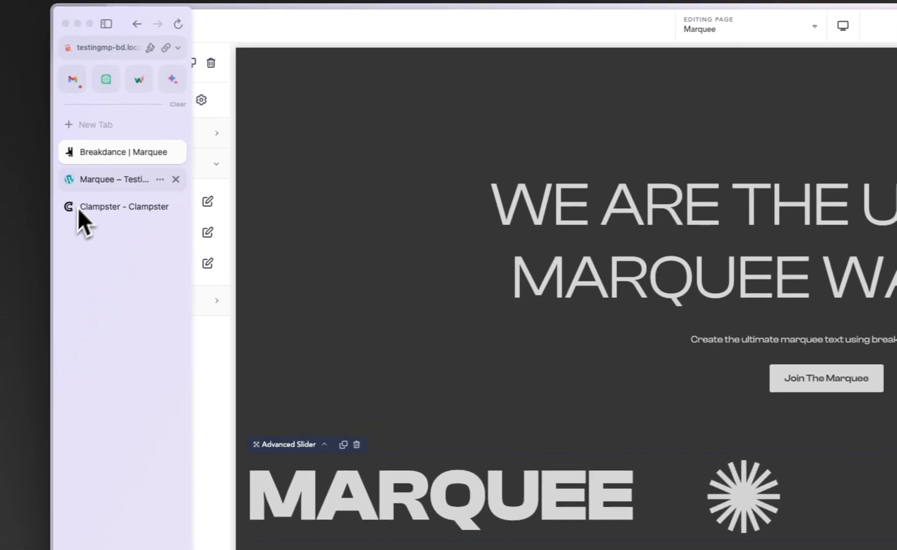
pyautogui.click(120, 178)
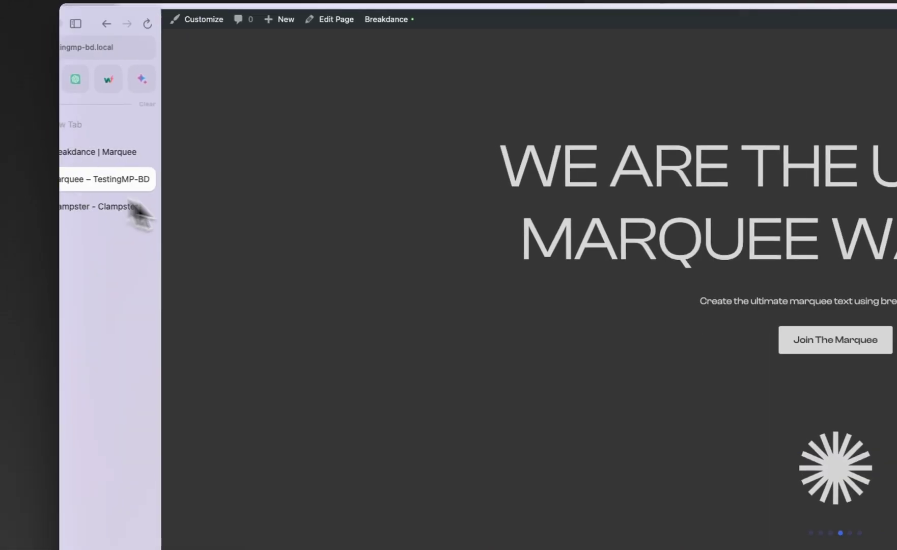
pyautogui.rightClick(380, 282)
pyautogui.click(411, 324)
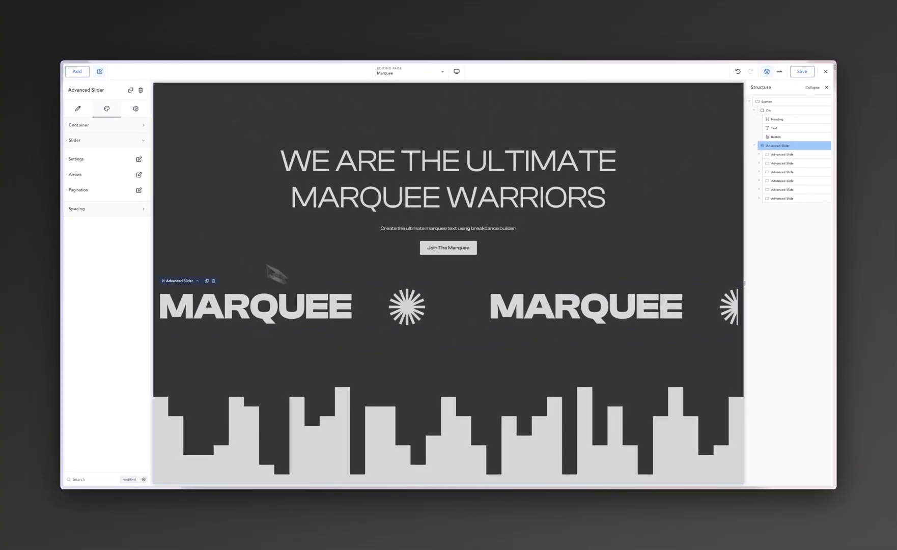
# Step: Open the Advanced Slider's Slider > Settings popover again
pyautogui.click(139, 159)
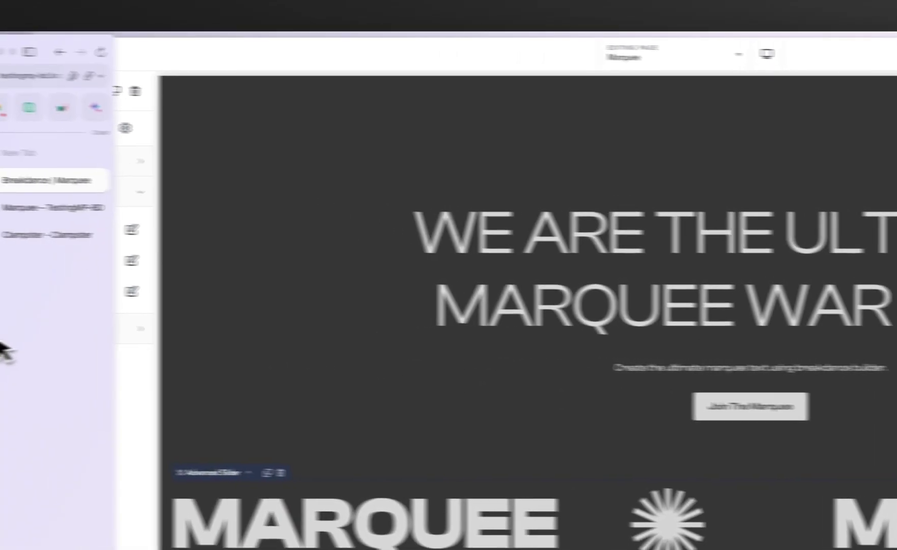
# Step: Reload the front-end Marquee tab to check the slider, then switch back to the Breakdance | Marquee tab
pyautogui.click(105, 217)
pyautogui.rightClick(336, 224)
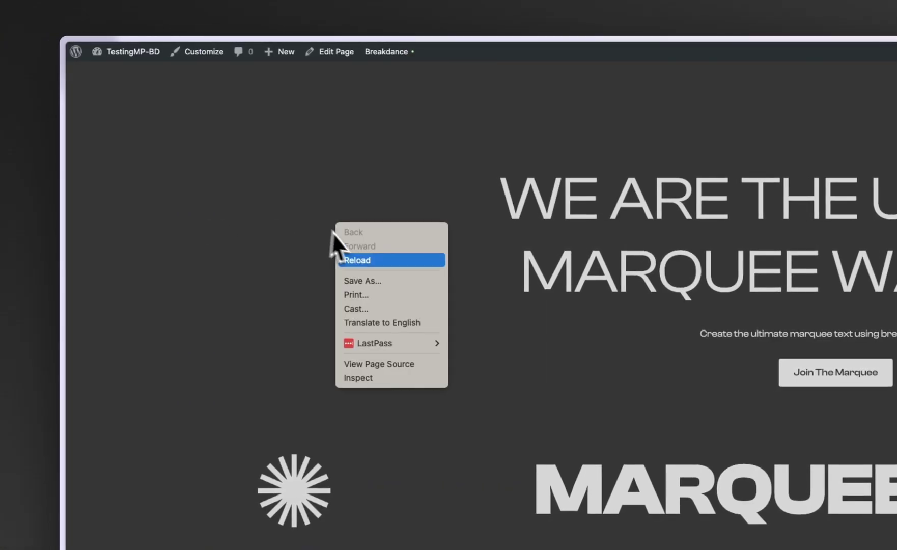
pyautogui.click(382, 265)
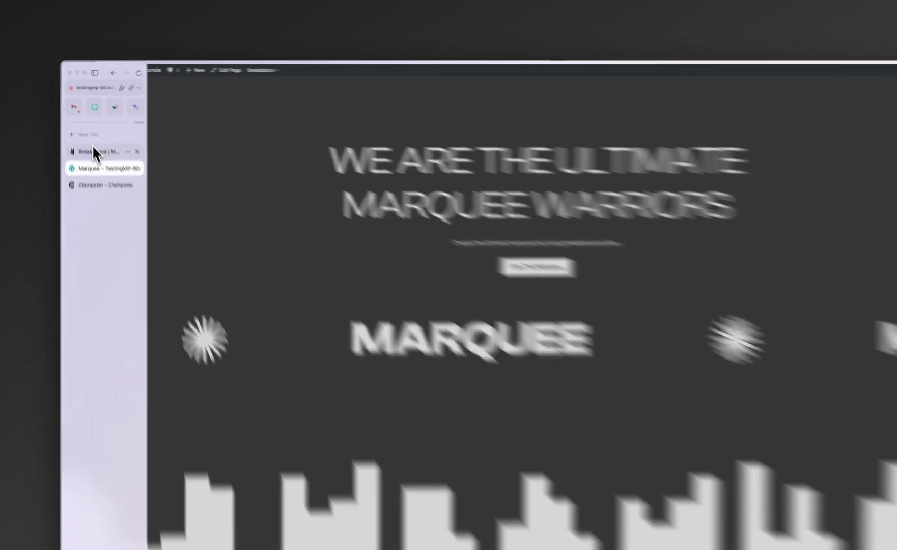
pyautogui.click(92, 151)
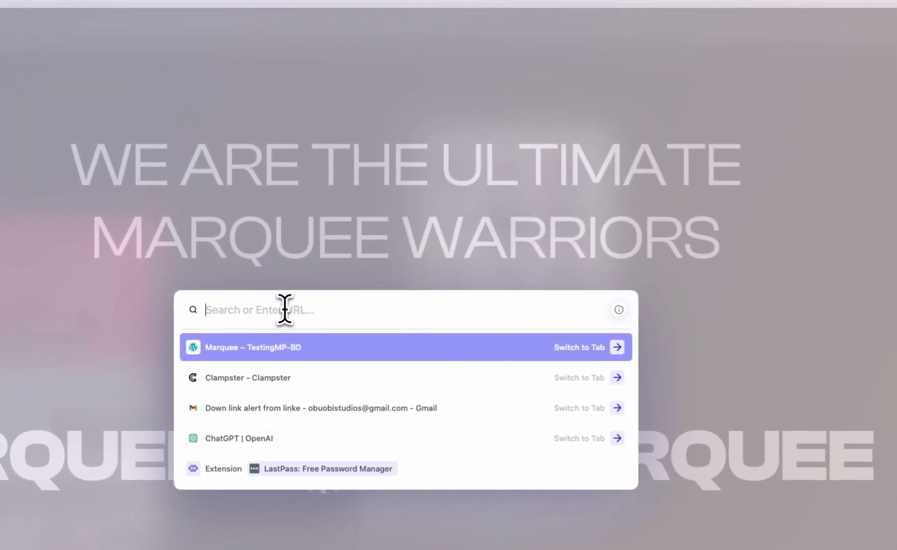
# Step: Open the breakdance4fun continuous looping scrolling slider tutorial and read its Step 1 and Step 2
pyautogui.write('https://breakdance4fun.supadezign.com/how-to-create-a-continuous-looping-scrolling-slider/')
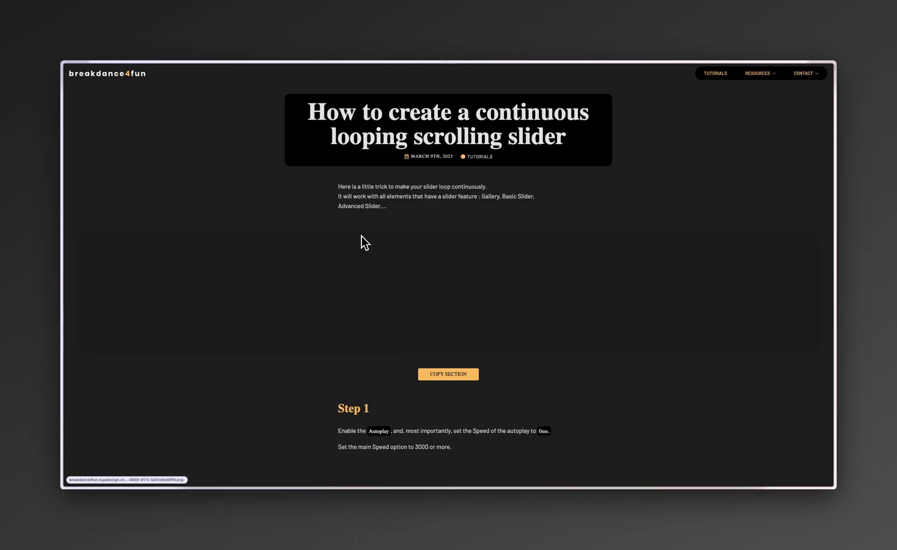
pyautogui.scroll(-5, 312, 257)
pyautogui.scroll(5, 312, 258)
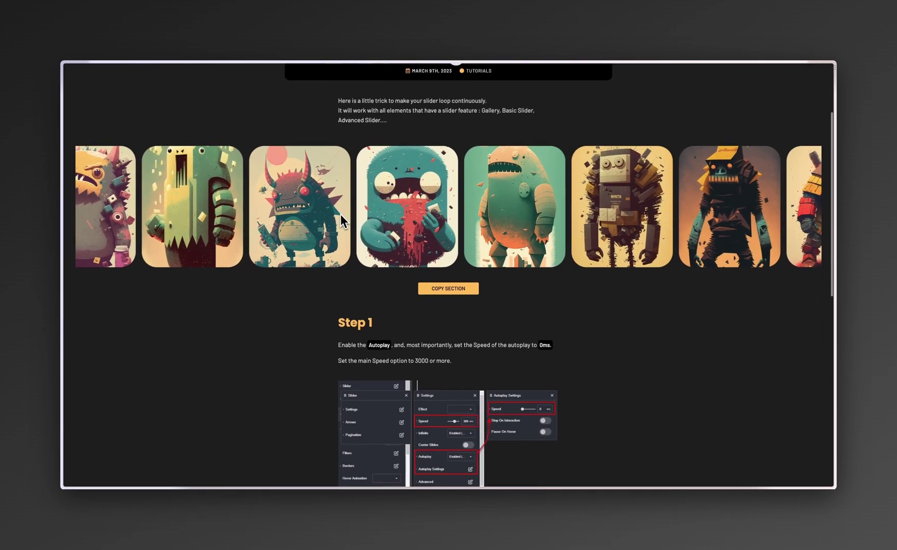
pyautogui.scroll(-3, 340, 213)
pyautogui.scroll(-2, 333, 221)
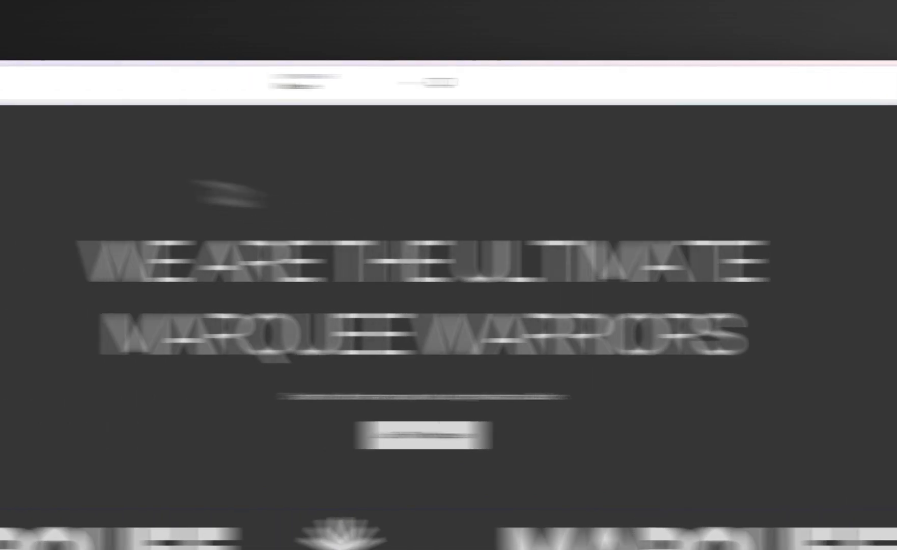
# Step: Add Custom CSS '%%SELECTOR%% .swiper-wrapper { transition-timing-function: linear; }' to the Advanced Slider
pyautogui.click(211, 157)
pyautogui.click(158, 191)
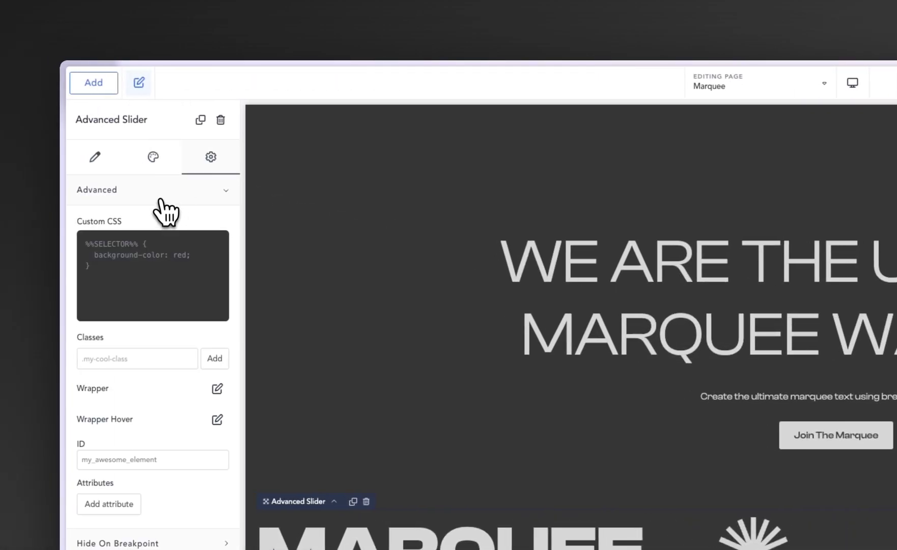
pyautogui.click(139, 279)
pyautogui.hotkey('ctrl', 'v')
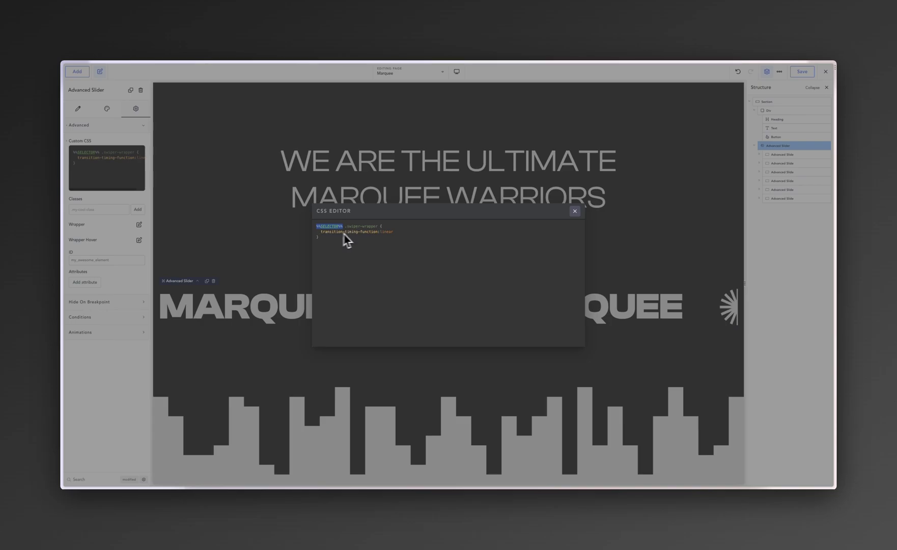
pyautogui.click(380, 232)
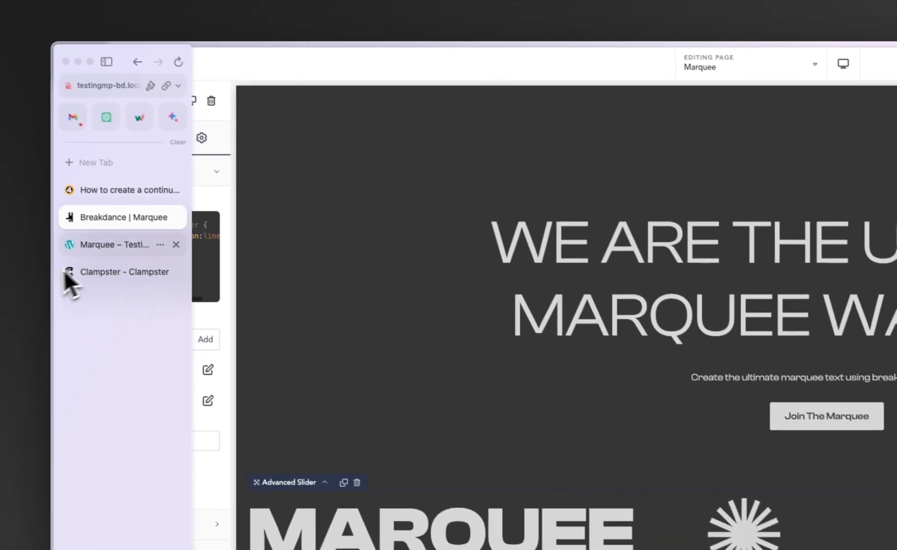
# Step: Reload the front-end Marquee tab to test the linear scrolling
pyautogui.click(71, 243)
pyautogui.rightClick(349, 259)
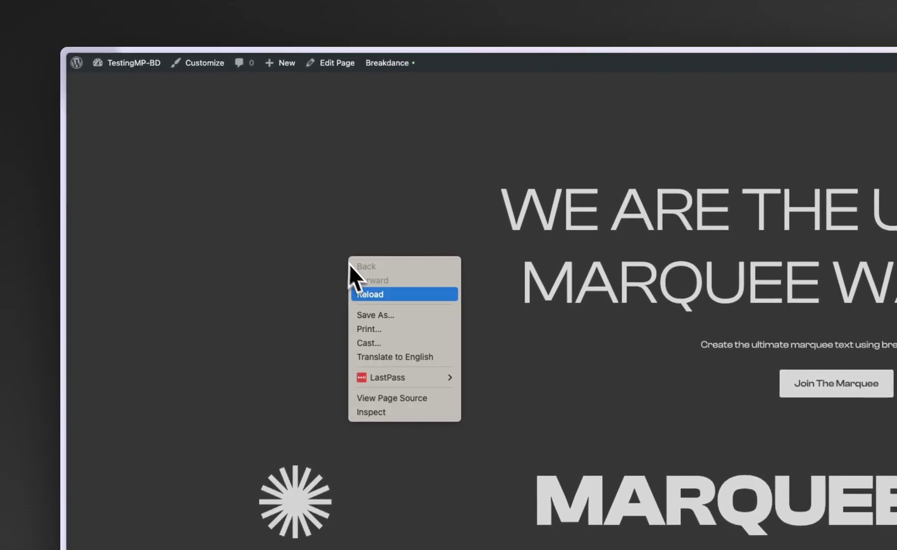
pyautogui.click(391, 295)
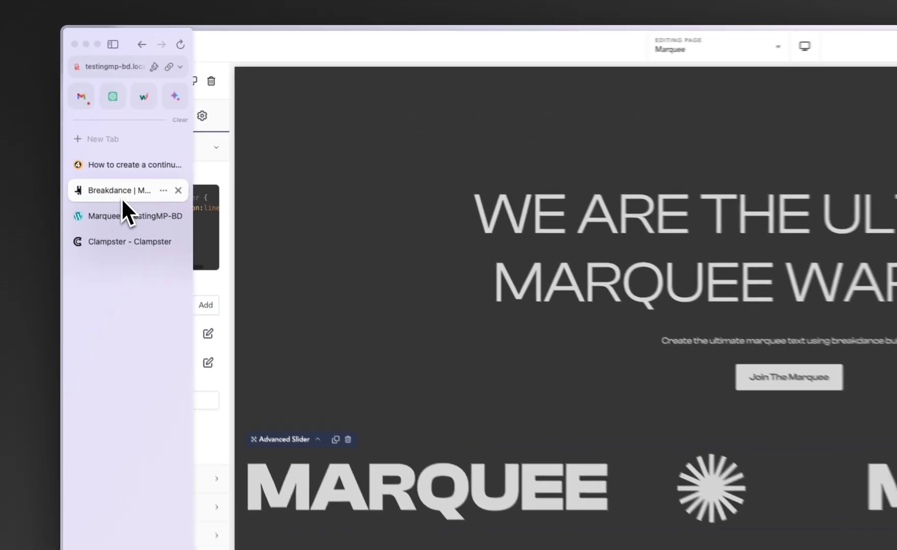
# Step: Open the Advanced Slider's Style > Slider > Settings and then its Autoplay Settings
pyautogui.click(148, 116)
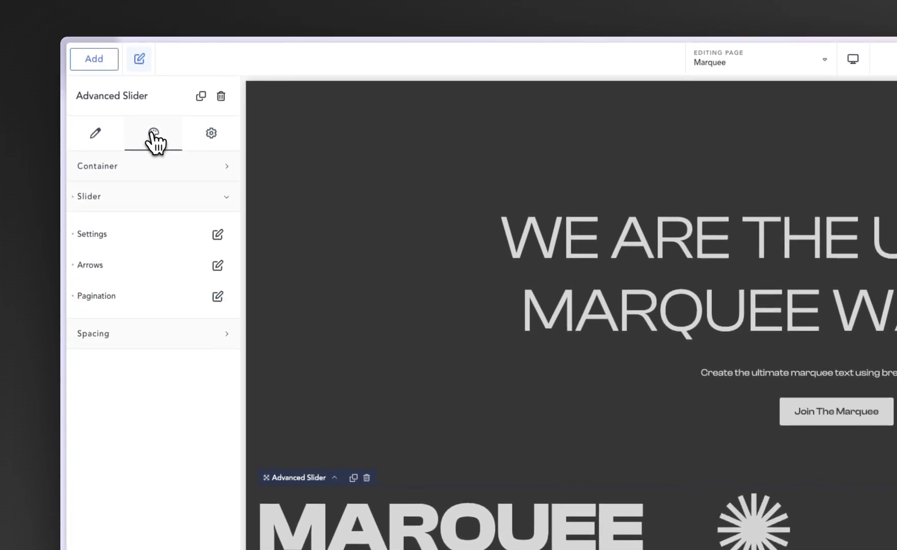
pyautogui.click(218, 236)
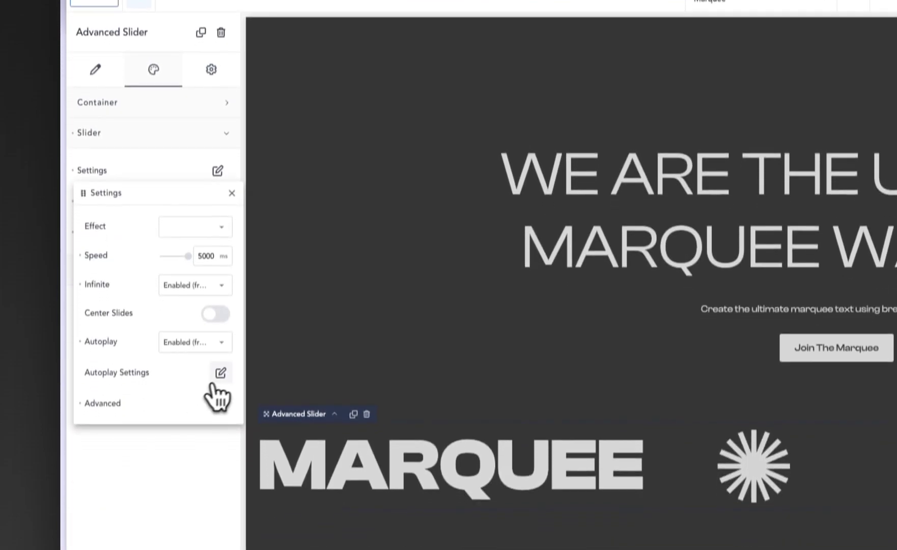
pyautogui.click(220, 375)
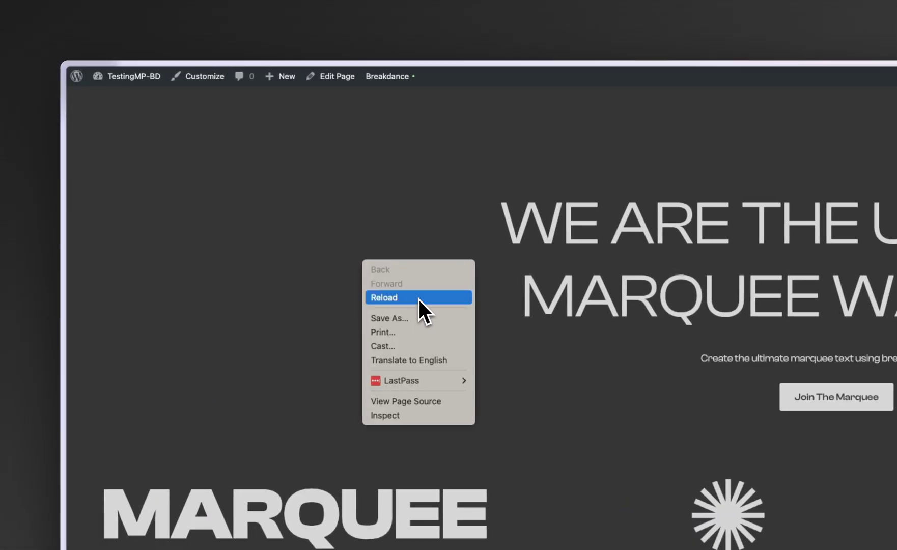
# Step: Reload the front-end Marquee page and watch the MARQUEE and star slides scroll continuously
pyautogui.click(419, 299)
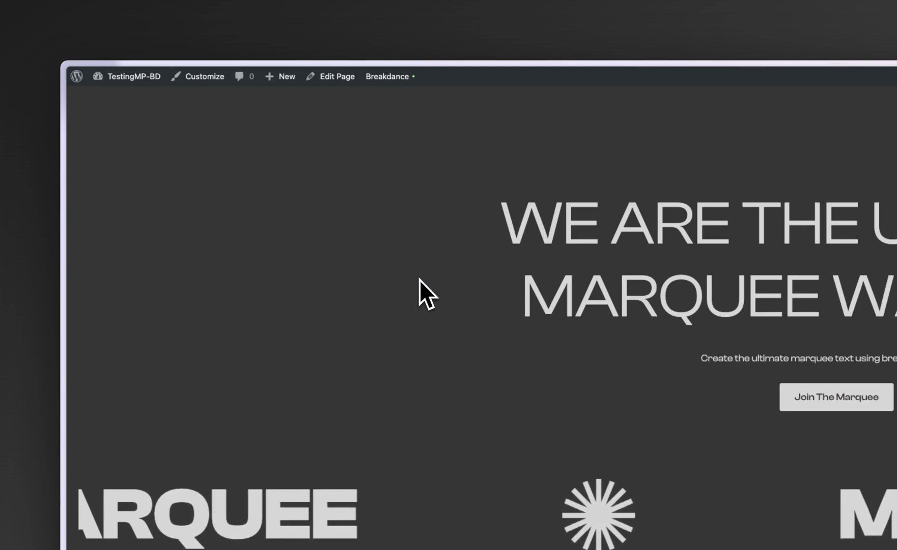